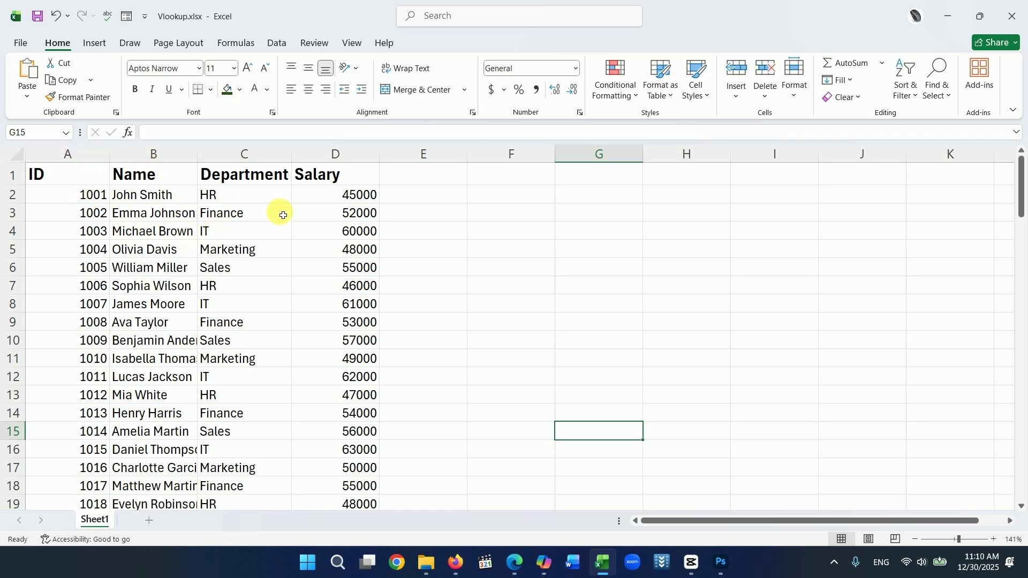
Step: Look through the employee records in the ID, Name, Department and Salary columns
{"action": "scroll", "coordinate": [298, 255], "scroll_direction": "down", "scroll_amount": 10}
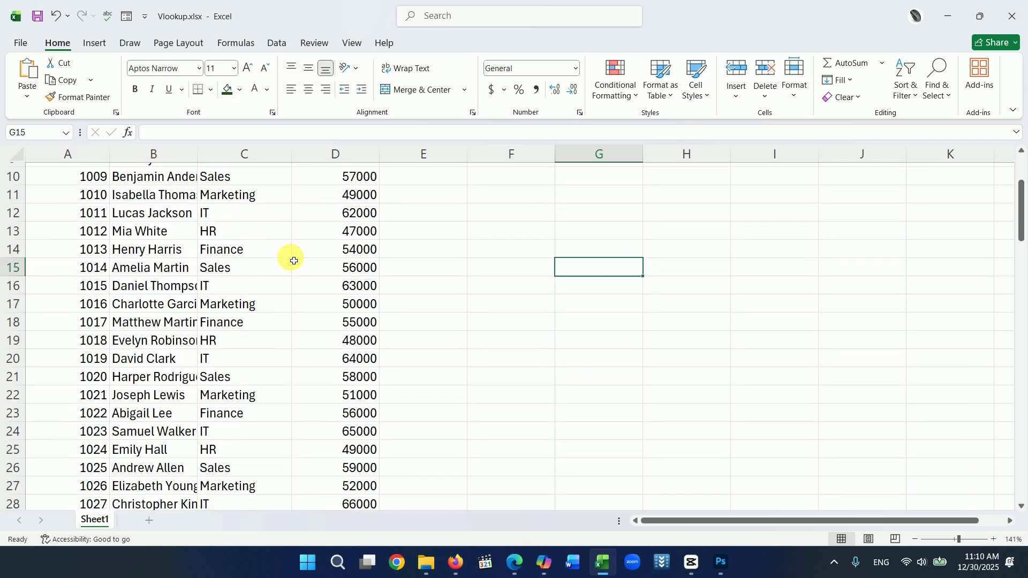
{"action": "scroll", "coordinate": [290, 268], "scroll_direction": "down", "scroll_amount": 5}
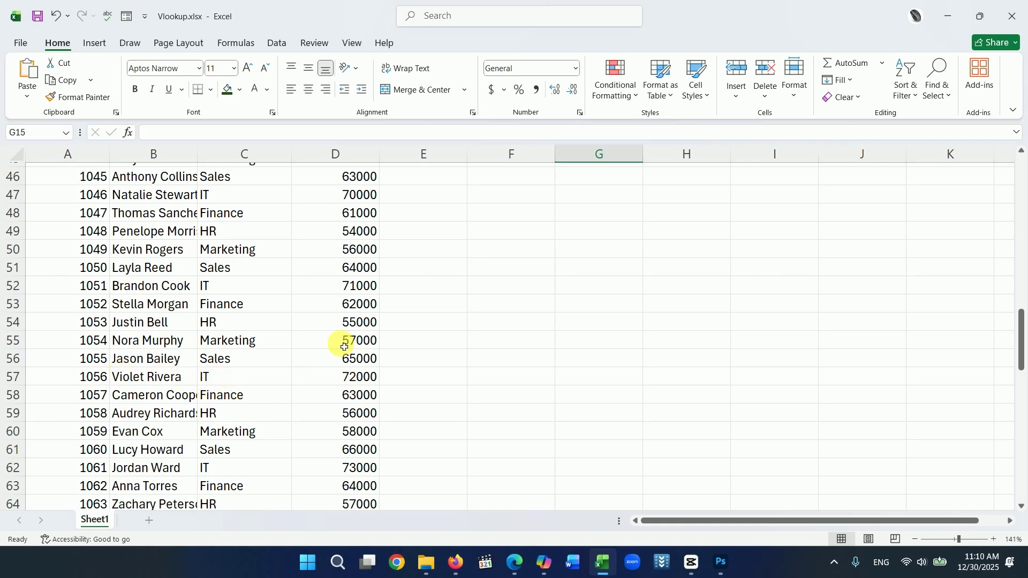
{"action": "scroll", "coordinate": [523, 371], "scroll_direction": "up", "scroll_amount": 13}
{"action": "scroll", "coordinate": [233, 304], "scroll_direction": "up", "scroll_amount": 3}
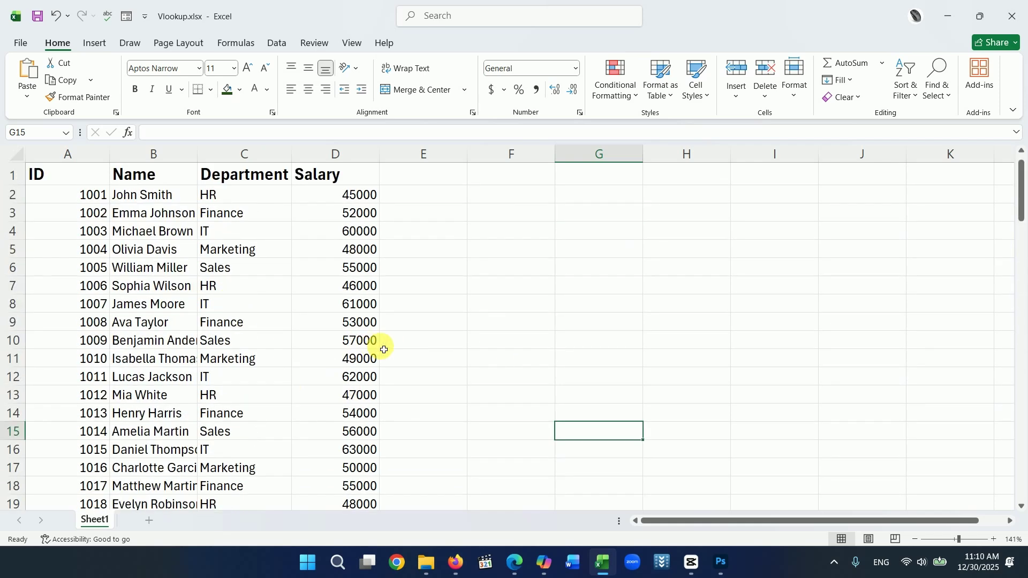
{"action": "left_click", "coordinate": [572, 177]}
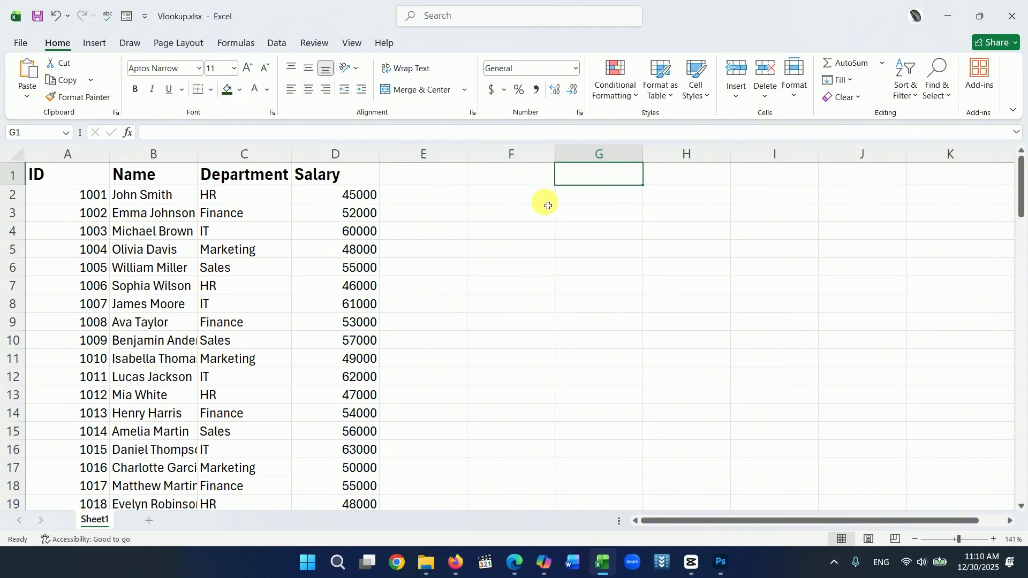
{"action": "left_click", "coordinate": [517, 181]}
{"action": "left_click", "coordinate": [464, 219]}
{"action": "left_click", "coordinate": [498, 251]}
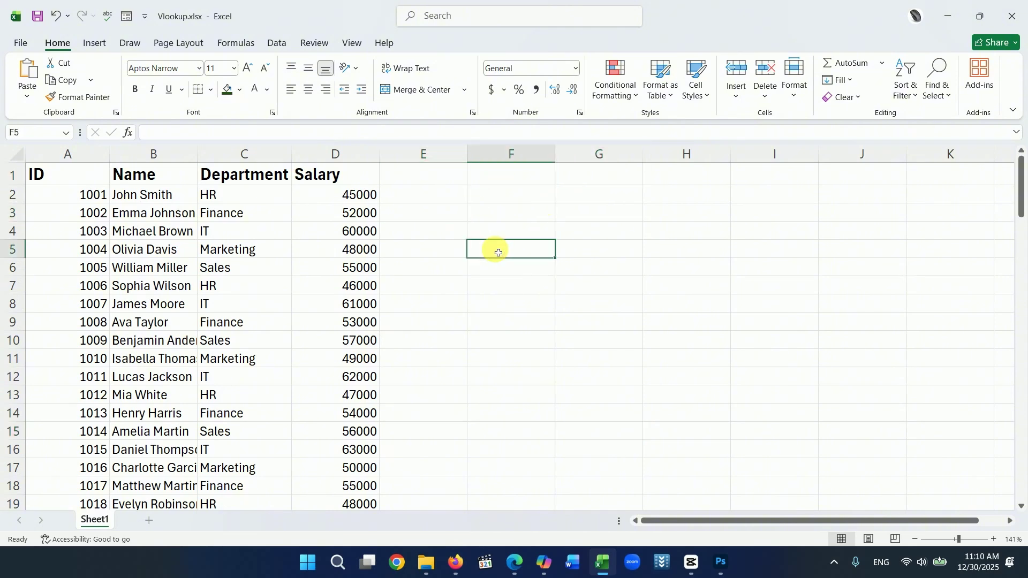
{"action": "left_click", "coordinate": [521, 180]}
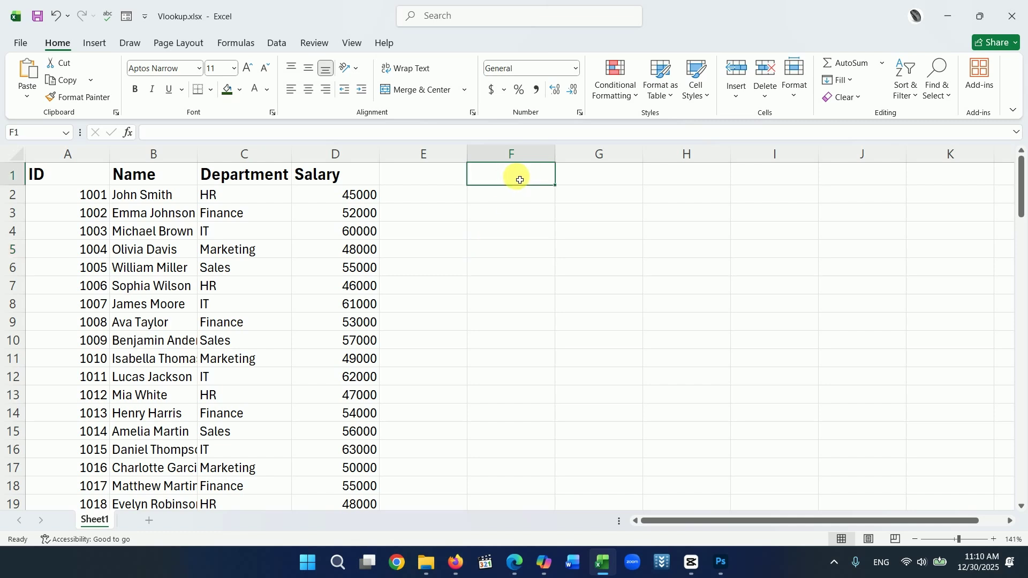
{"action": "left_click", "coordinate": [597, 182]}
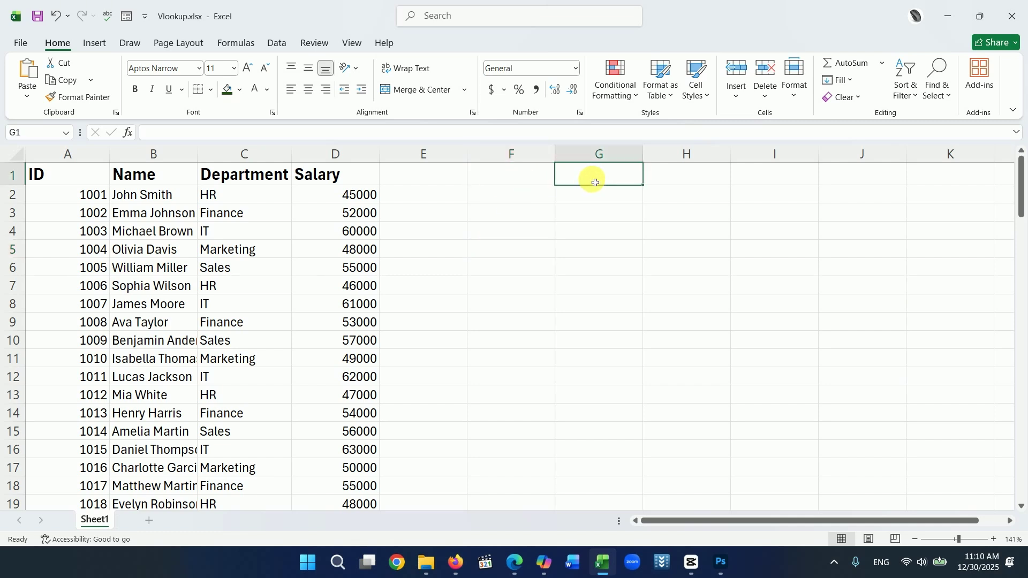
Step: Enter the header "Id" in F1 and link F2 to the first employee ID with =A2
{"action": "left_click", "coordinate": [510, 183]}
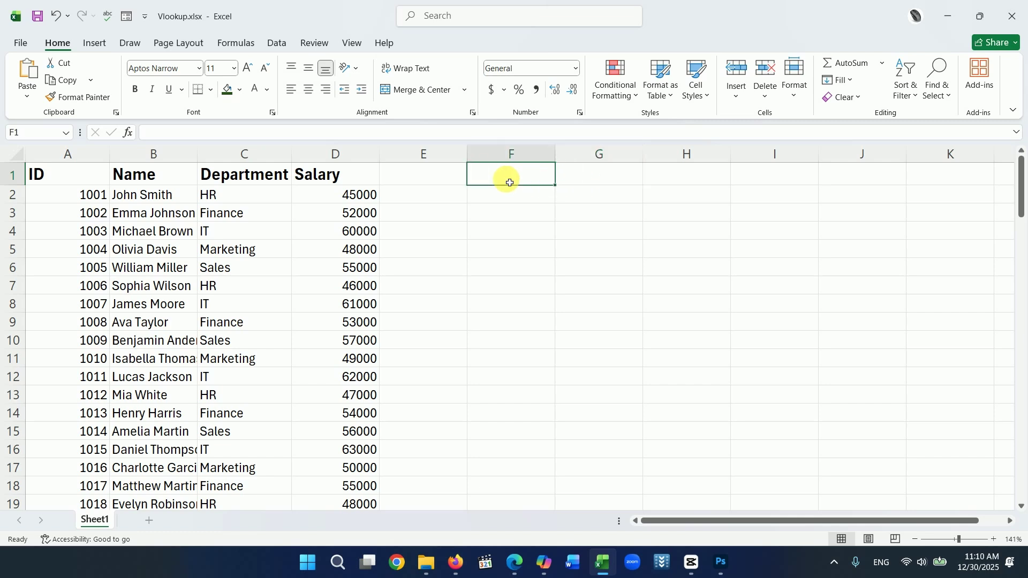
{"action": "type", "text": "Id"}
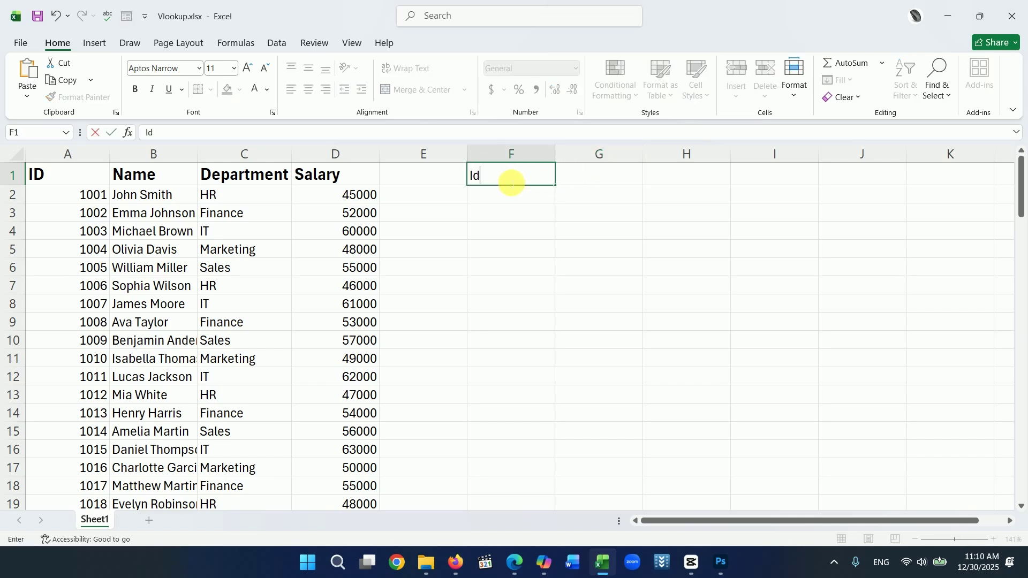
{"action": "left_click", "coordinate": [505, 195]}
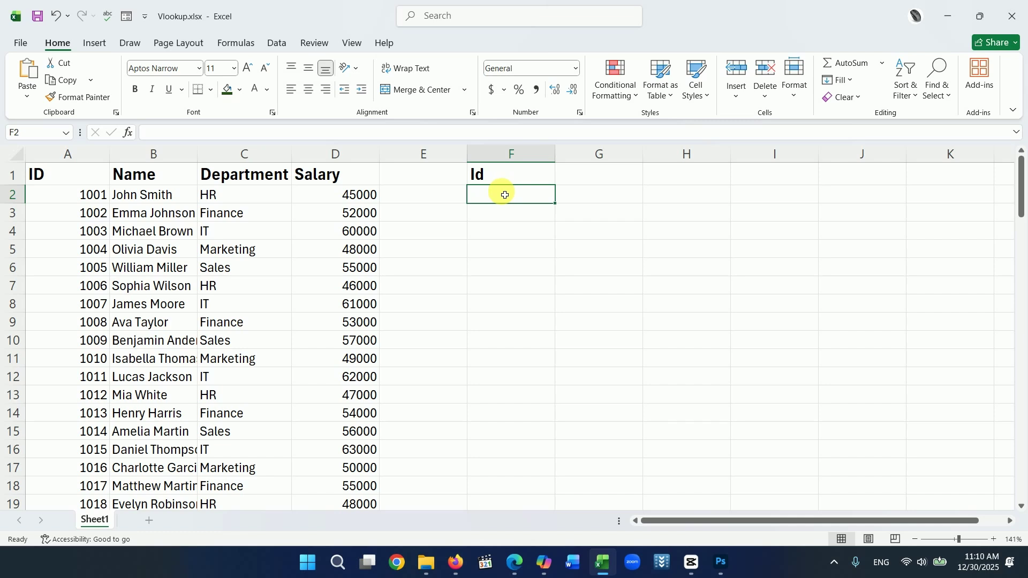
{"action": "type", "text": "="}
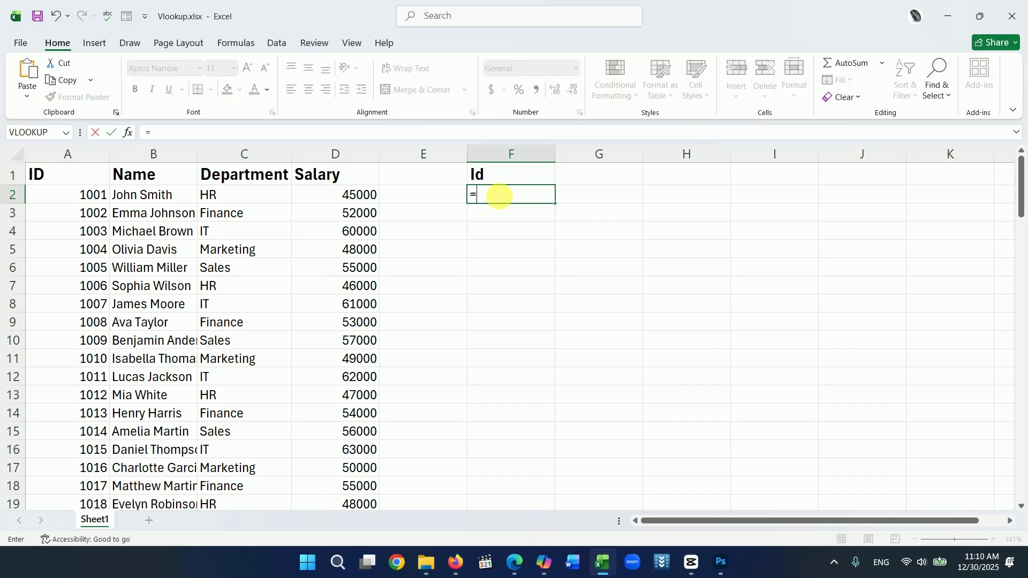
{"action": "left_click", "coordinate": [74, 199]}
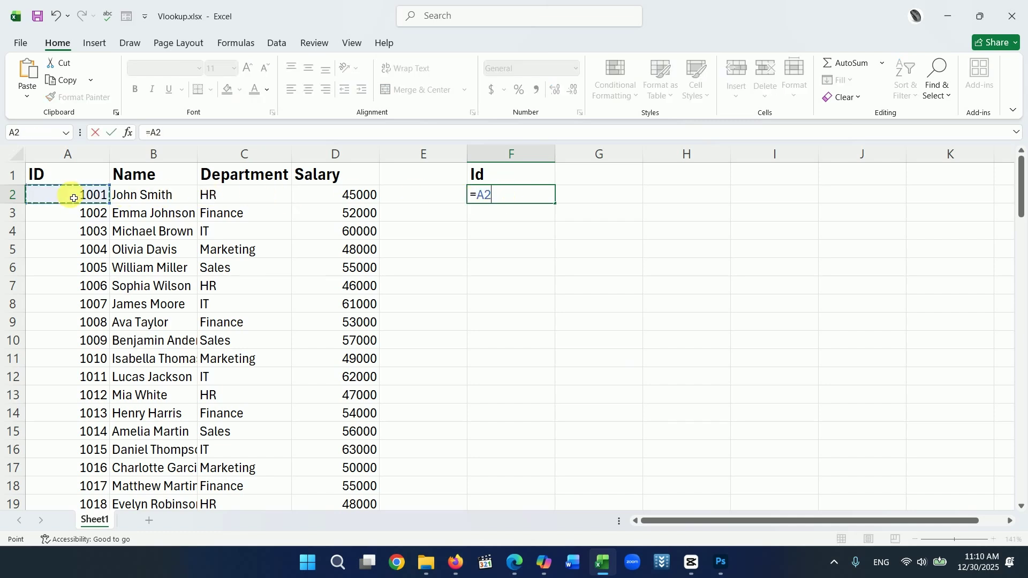
{"action": "key", "text": "Return"}
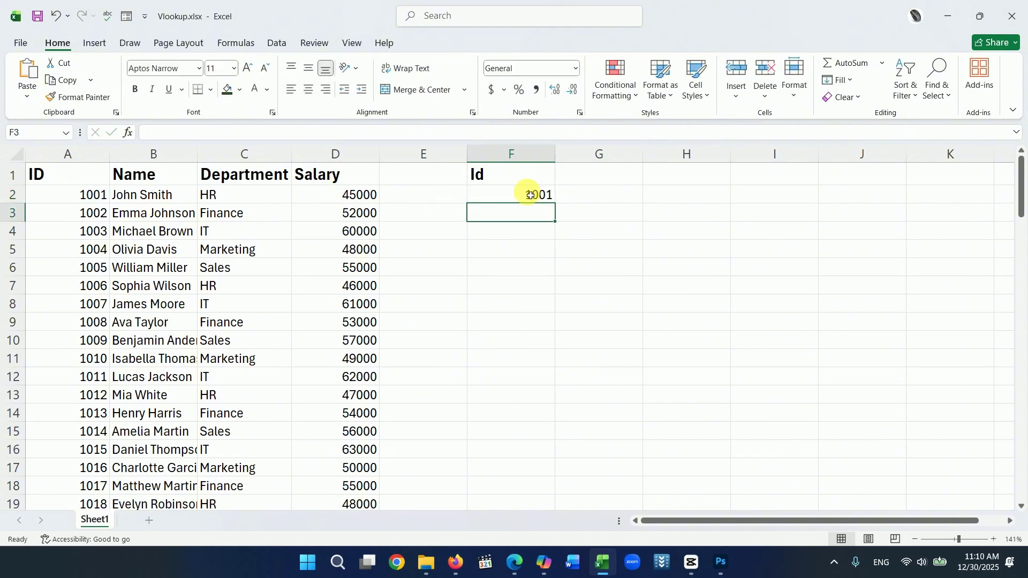
Step: Link cell G1 to the Salary column header with the formula =D1
{"action": "left_click", "coordinate": [588, 180]}
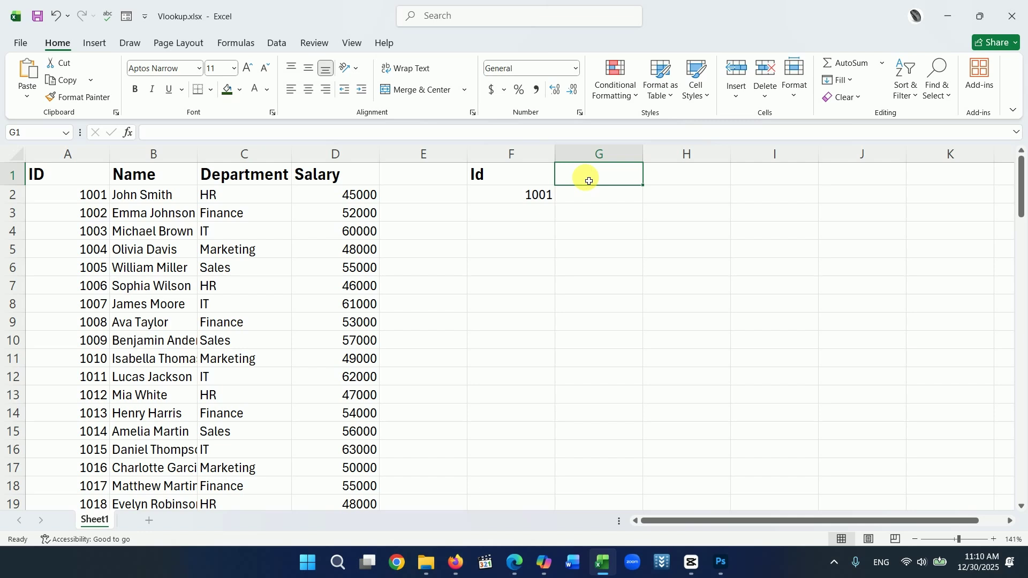
{"action": "type", "text": "="}
{"action": "left_click", "coordinate": [338, 174]}
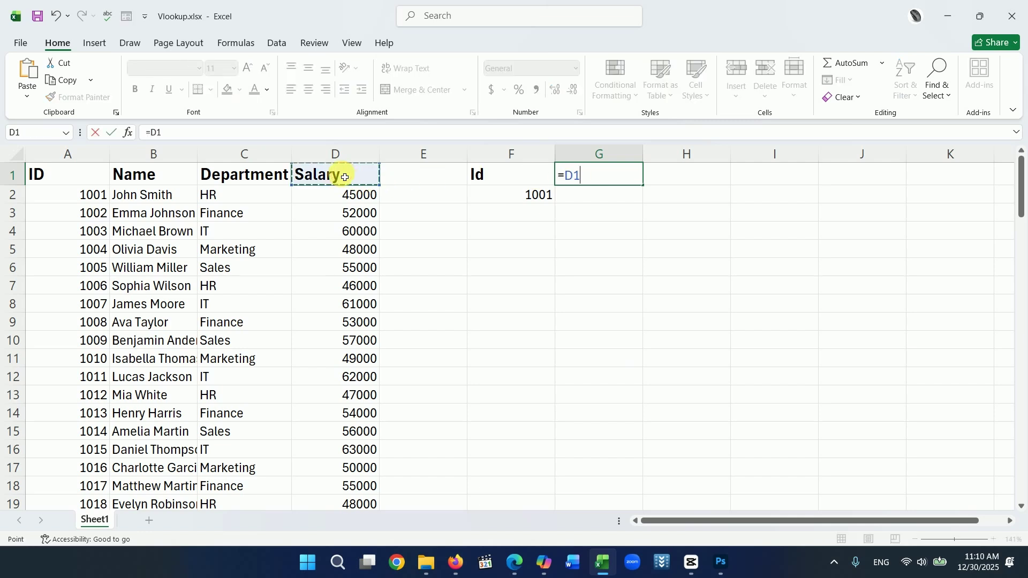
{"action": "key", "text": "Return"}
{"action": "left_click", "coordinate": [595, 198]}
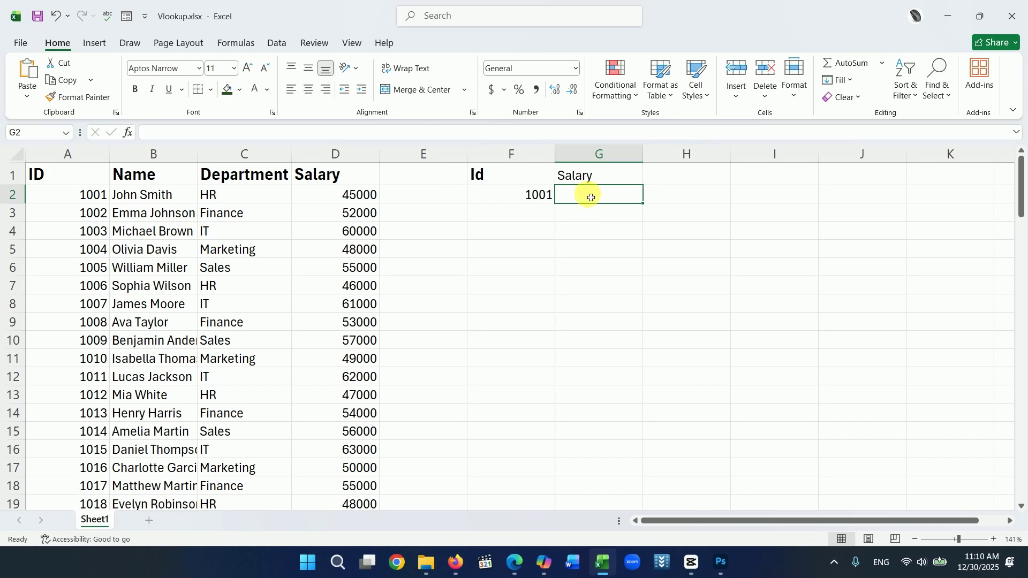
Step: Make the lookup block F1:G2 bold
{"action": "left_click_drag", "start_coordinate": [505, 177], "coordinate": [564, 191]}
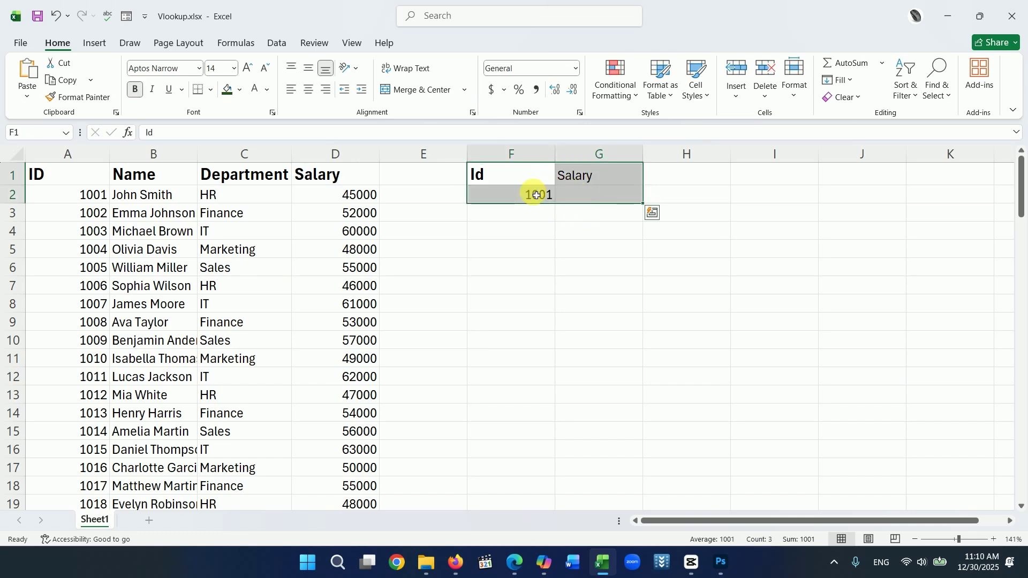
{"action": "left_click", "coordinate": [141, 93]}
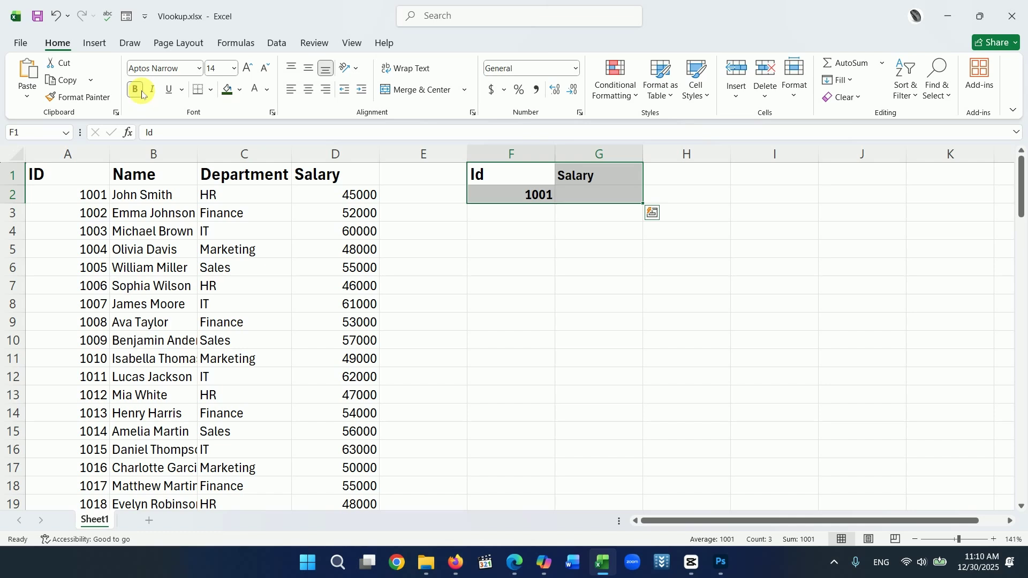
{"action": "left_click", "coordinate": [606, 242]}
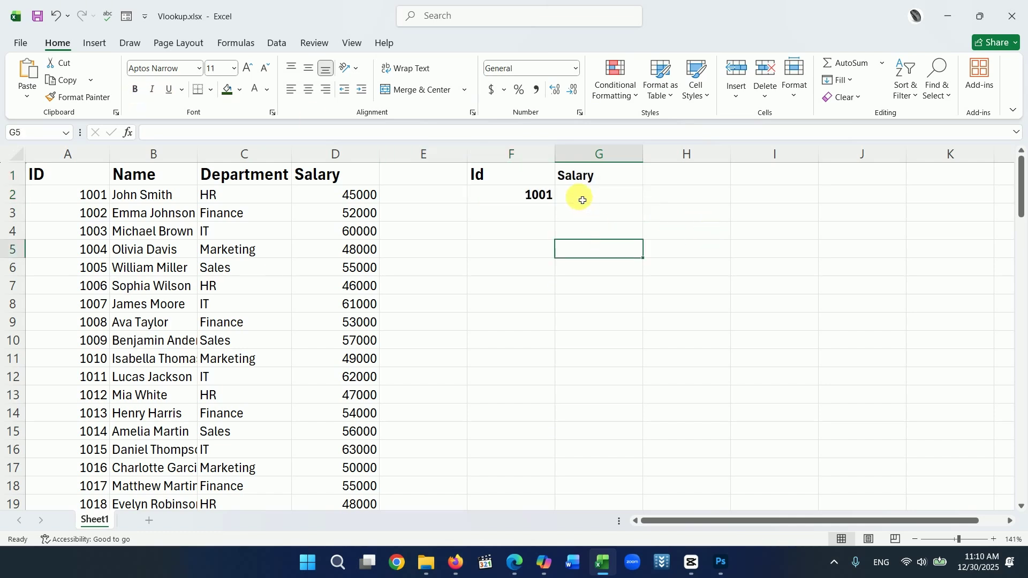
Step: Begin a VLOOKUP formula in G2 using F2 as the lookup value
{"action": "left_click", "coordinate": [583, 201]}
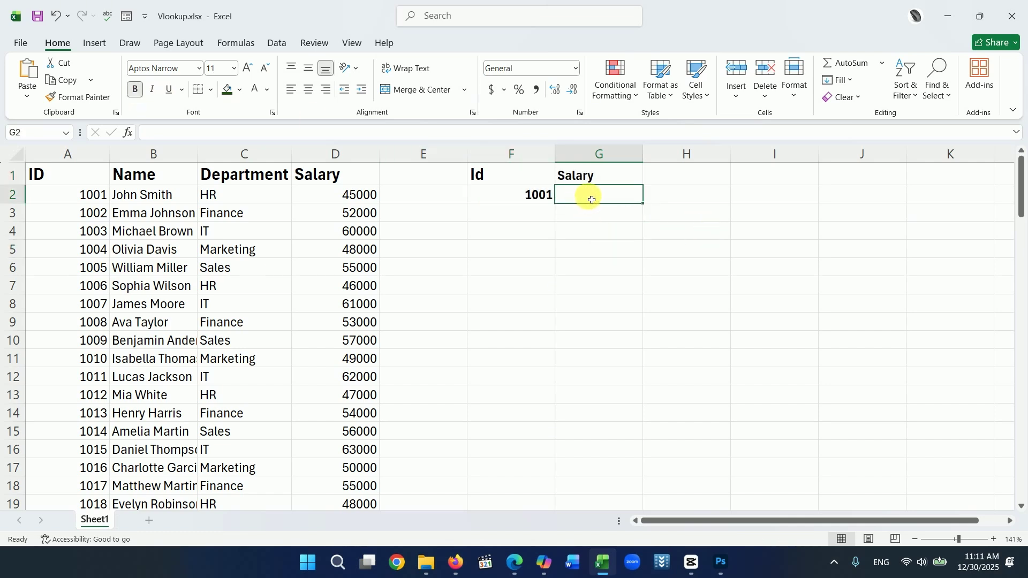
{"action": "type", "text": "="}
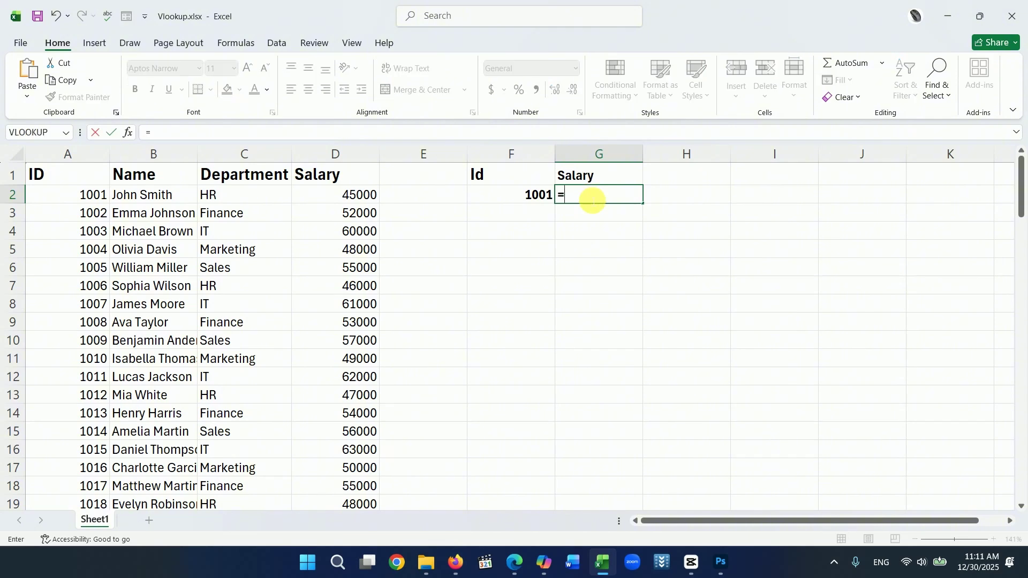
{"action": "type", "text": "VL"}
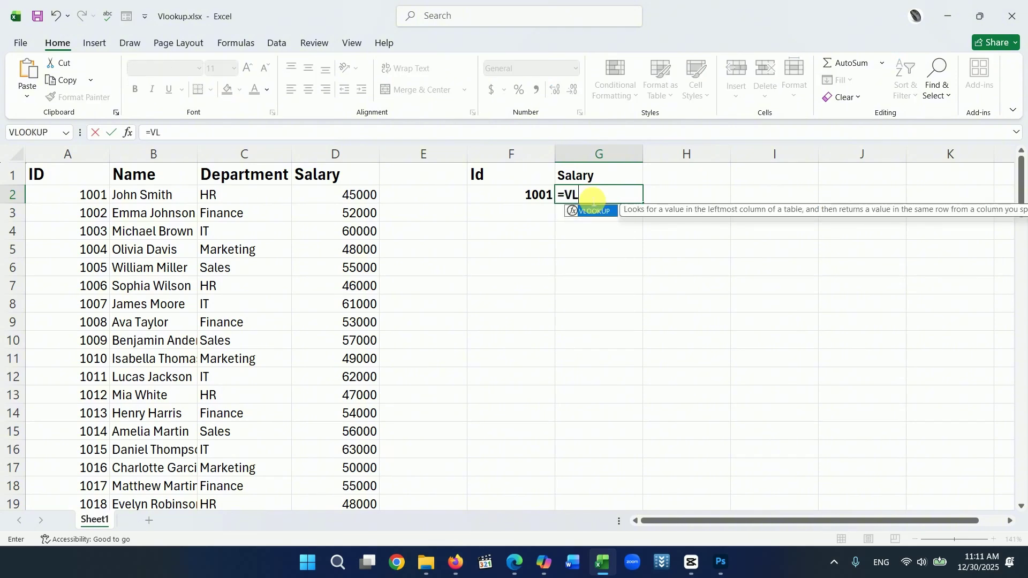
{"action": "double_click", "coordinate": [599, 213]}
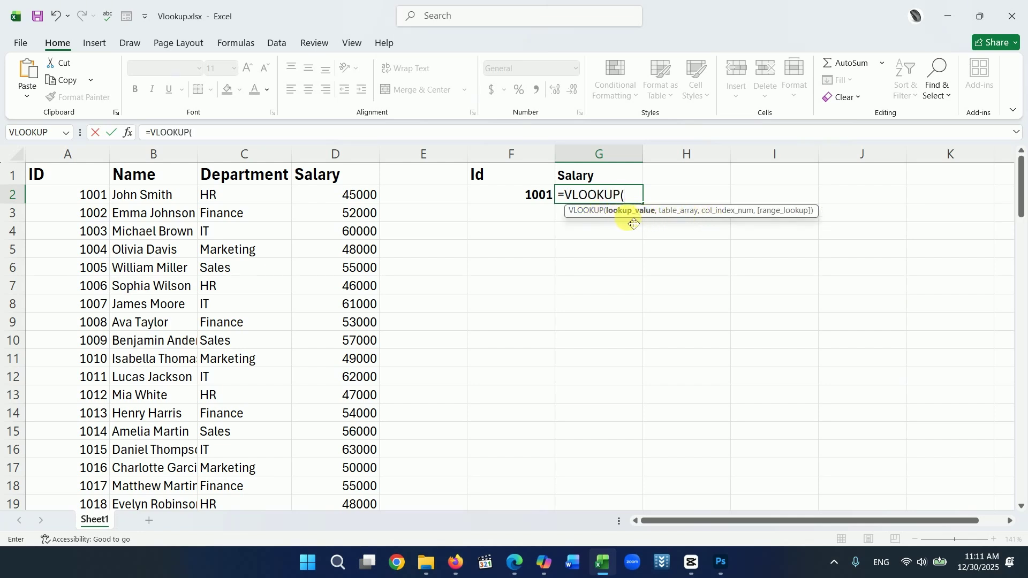
{"action": "left_click", "coordinate": [517, 197]}
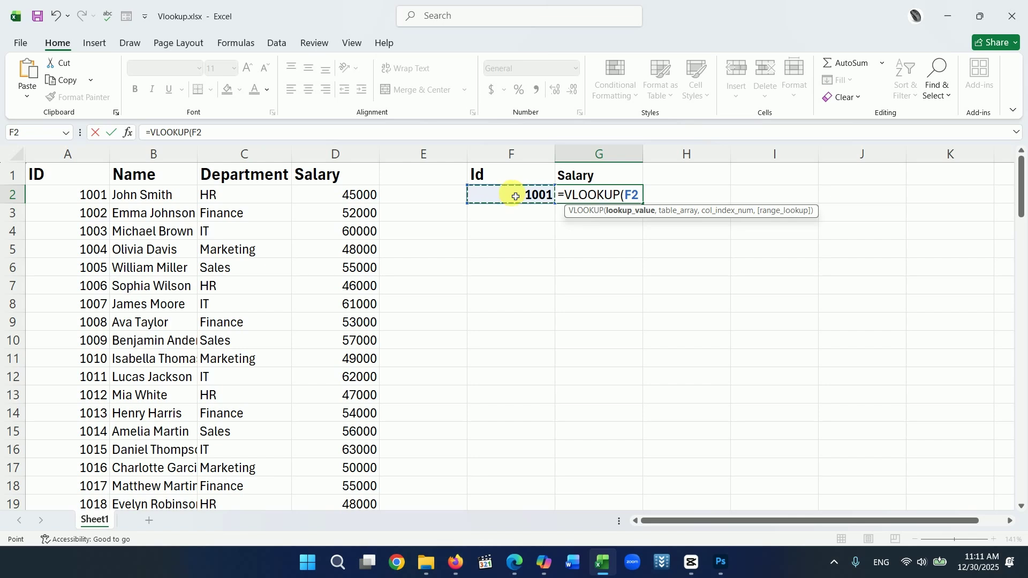
{"action": "type", "text": ","}
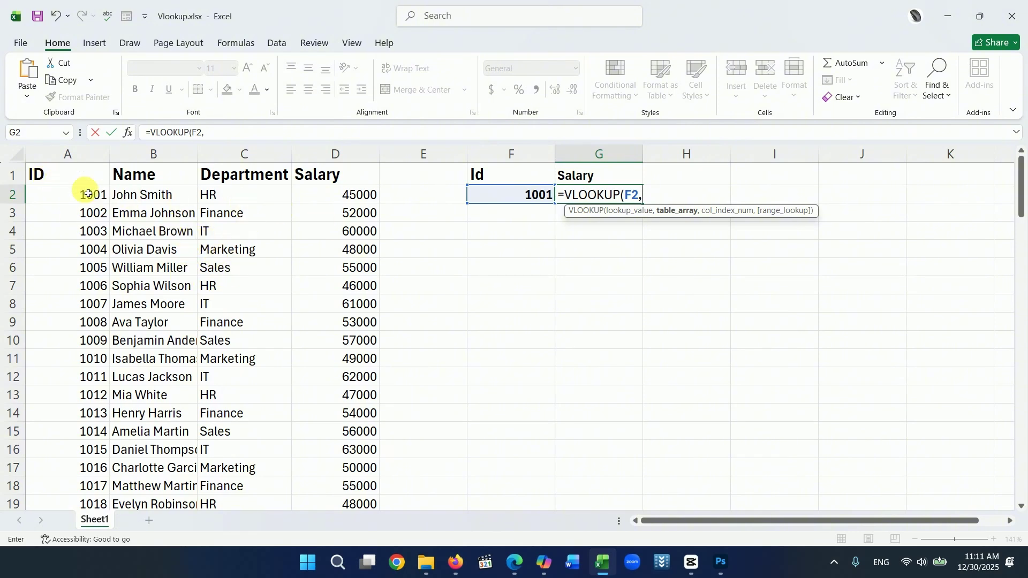
Step: Complete the VLOOKUP in G2 with table array A2:D101, column index 4 and exact match FALSE
{"action": "left_click_drag", "start_coordinate": [90, 199], "coordinate": [346, 442]}
{"action": "scroll", "coordinate": [695, 292], "scroll_direction": "up", "scroll_amount": 20}
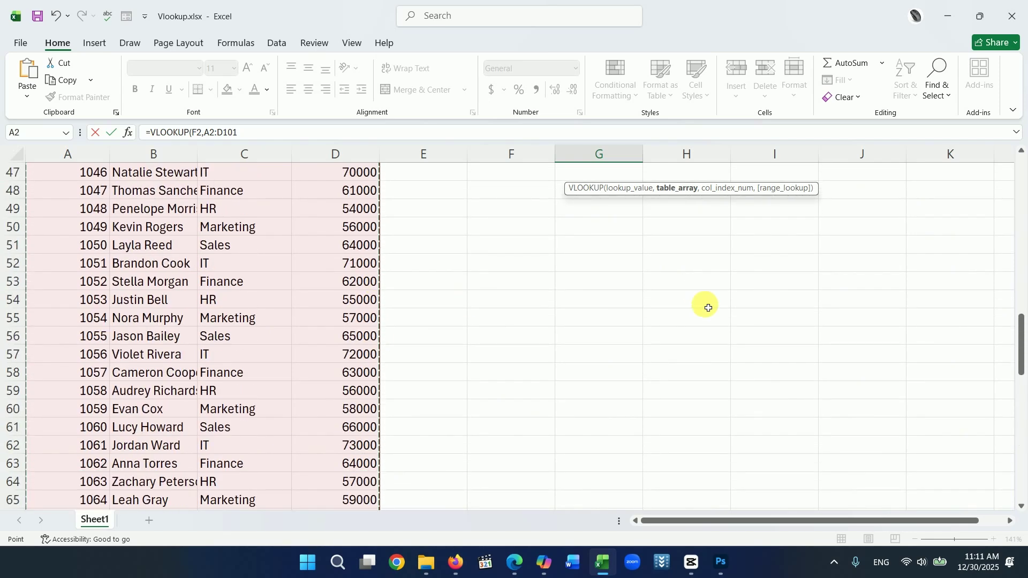
{"action": "scroll", "coordinate": [709, 314], "scroll_direction": "up", "scroll_amount": 2}
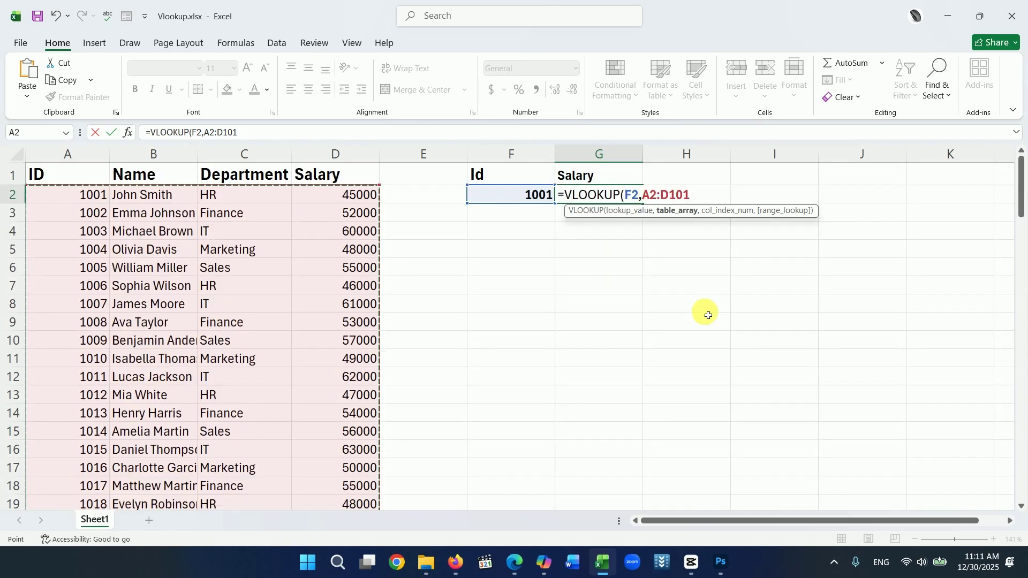
{"action": "type", "text": ",4"}
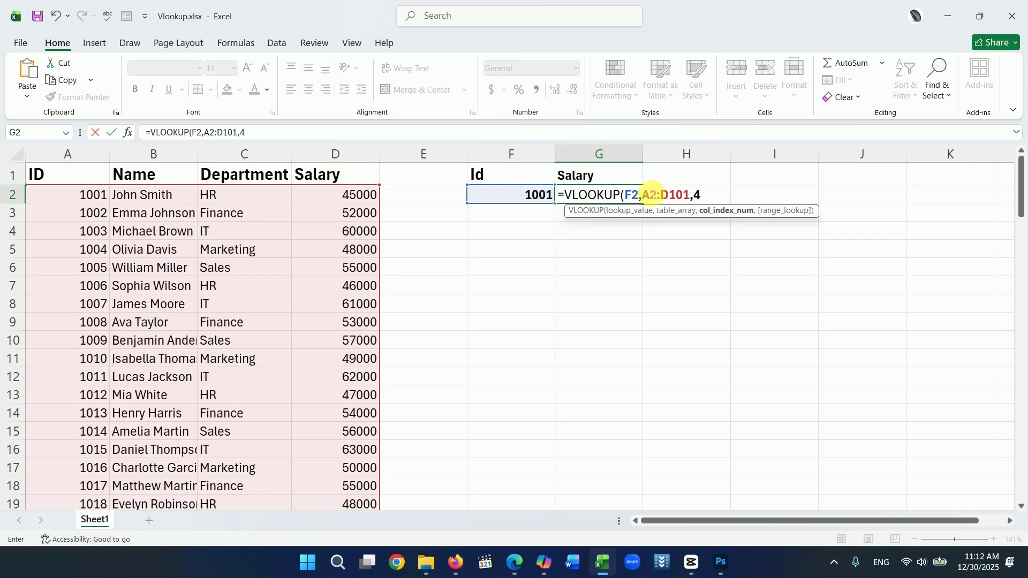
{"action": "type", "text": ","}
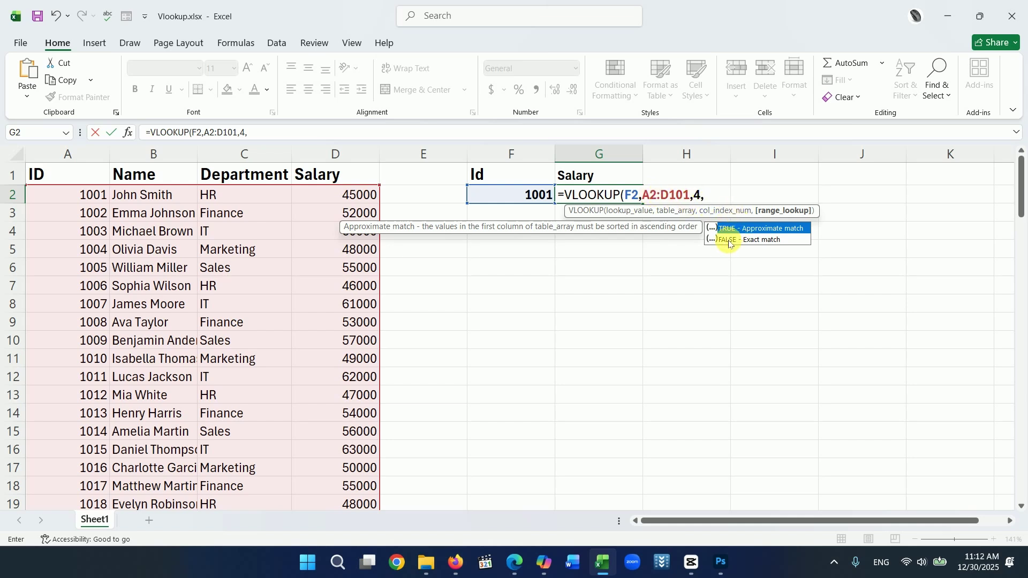
{"action": "double_click", "coordinate": [755, 240]}
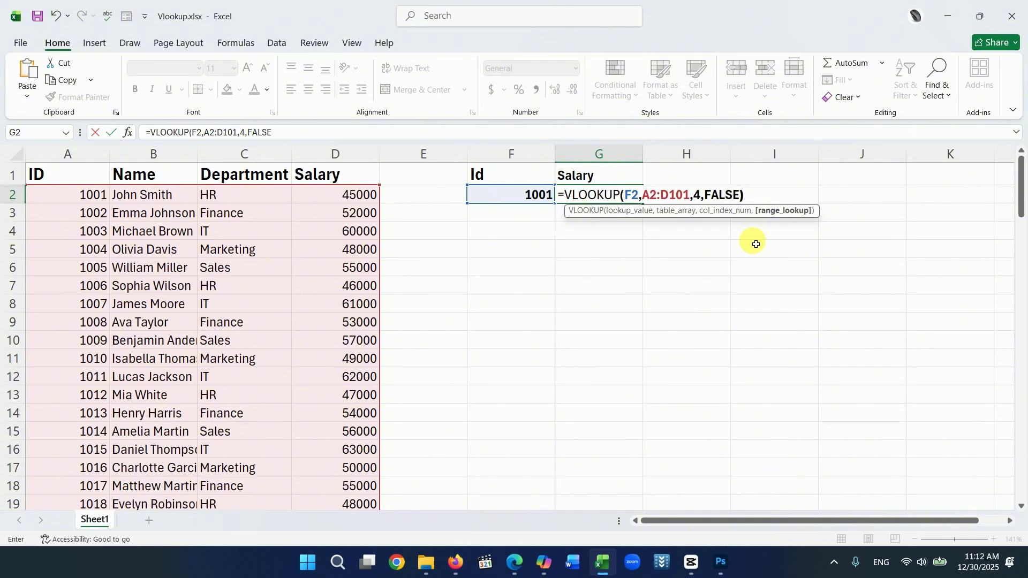
{"action": "type", "text": ")"}
{"action": "key", "text": "Return"}
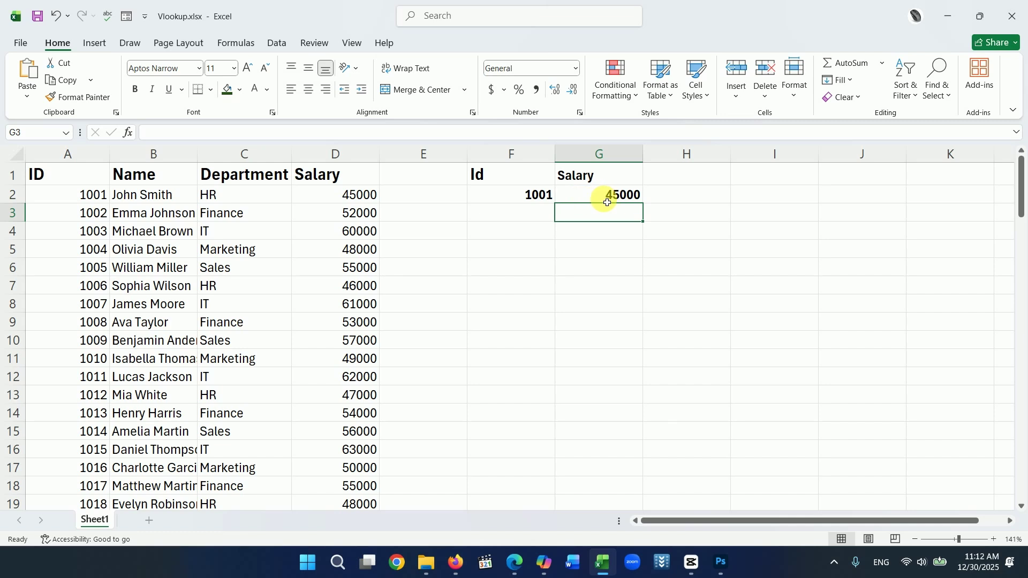
Step: Set the lookup ID in F2 to 1020 to test the salary lookup
{"action": "left_click", "coordinate": [525, 198]}
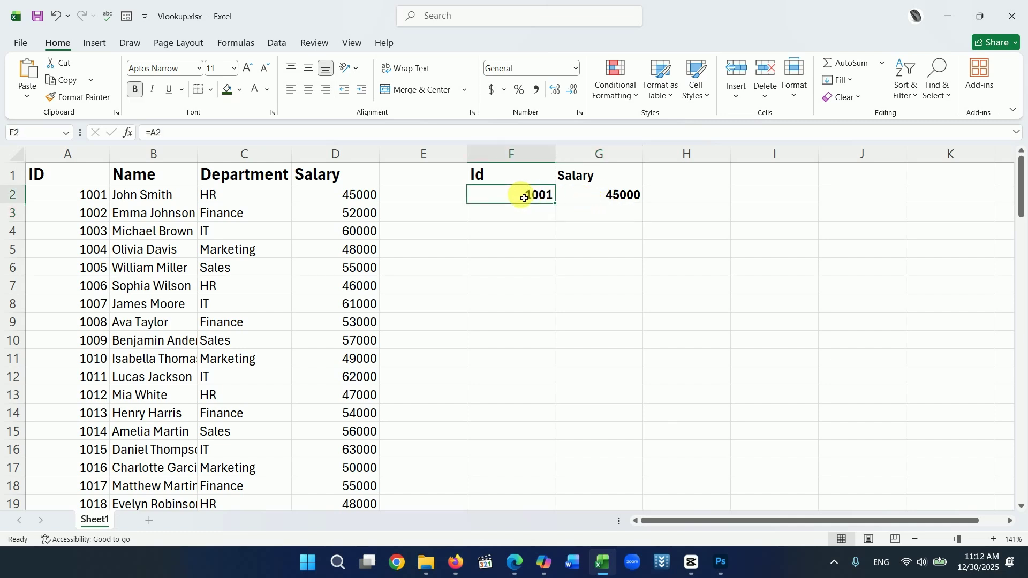
{"action": "type", "text": "10"}
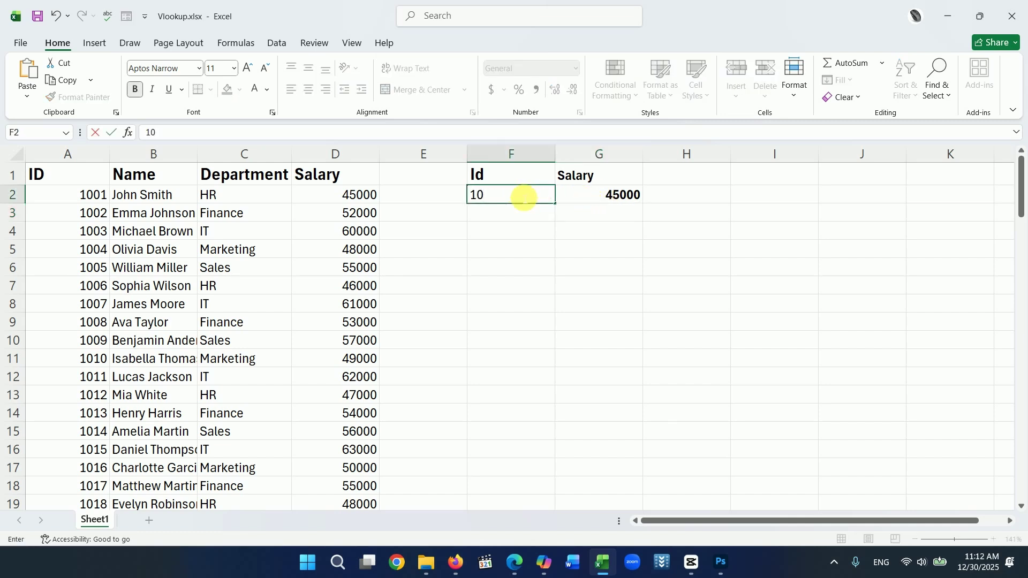
{"action": "key", "text": "Return"}
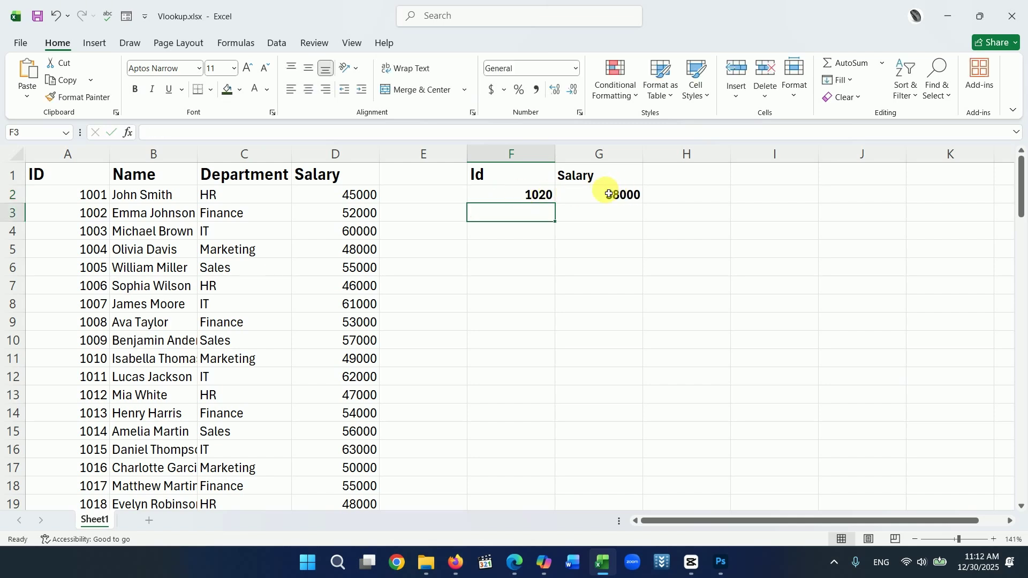
Step: Set the lookup ID in F2 to 1018 to test the salary lookup with another employee
{"action": "left_click", "coordinate": [539, 195]}
{"action": "type", "text": "1"}
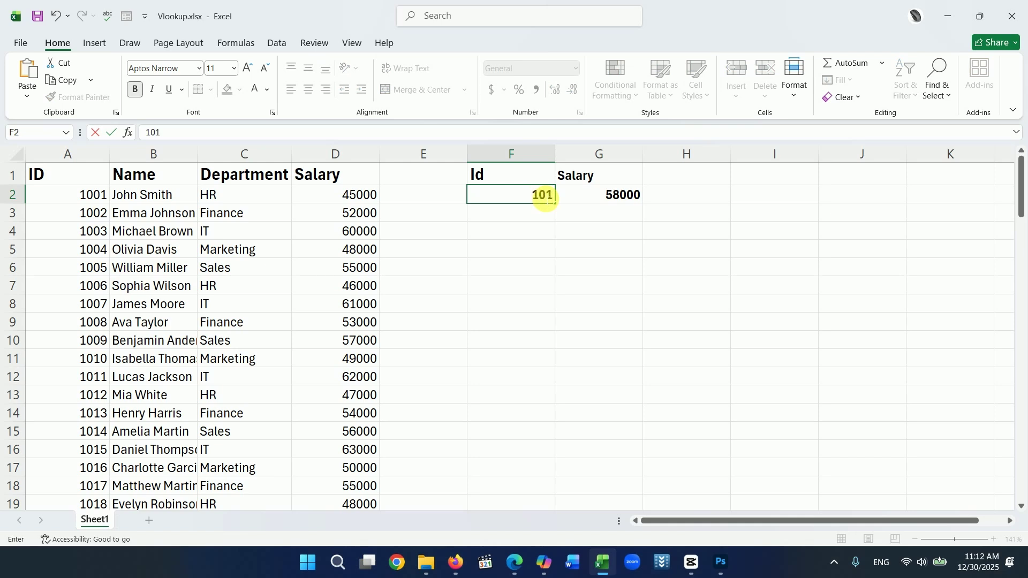
{"action": "type", "text": "018"}
{"action": "key", "text": "Return"}
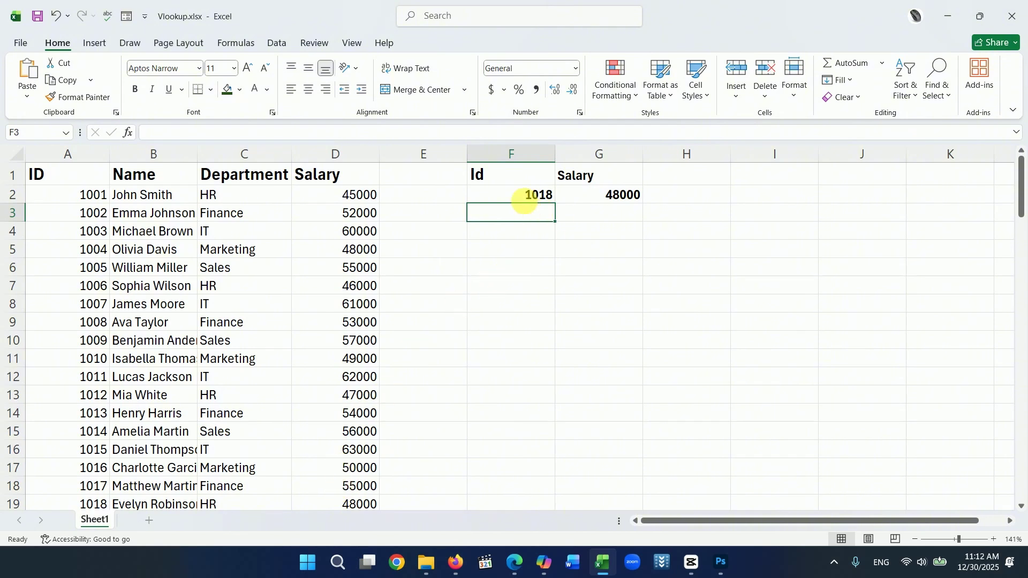
{"action": "left_click", "coordinate": [578, 300]}
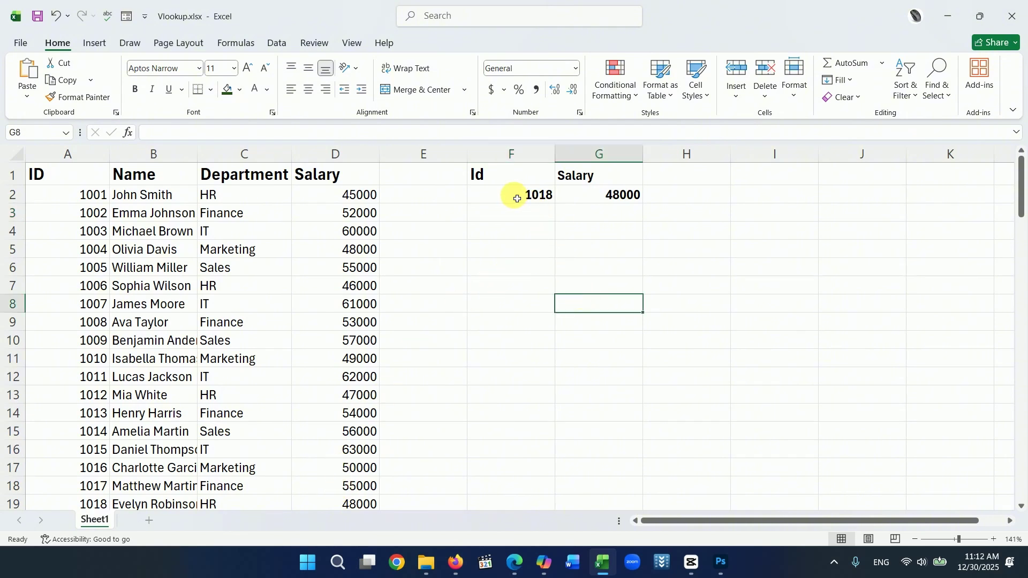
Step: Delete the VLOOKUP formula from G2
{"action": "left_click", "coordinate": [605, 197]}
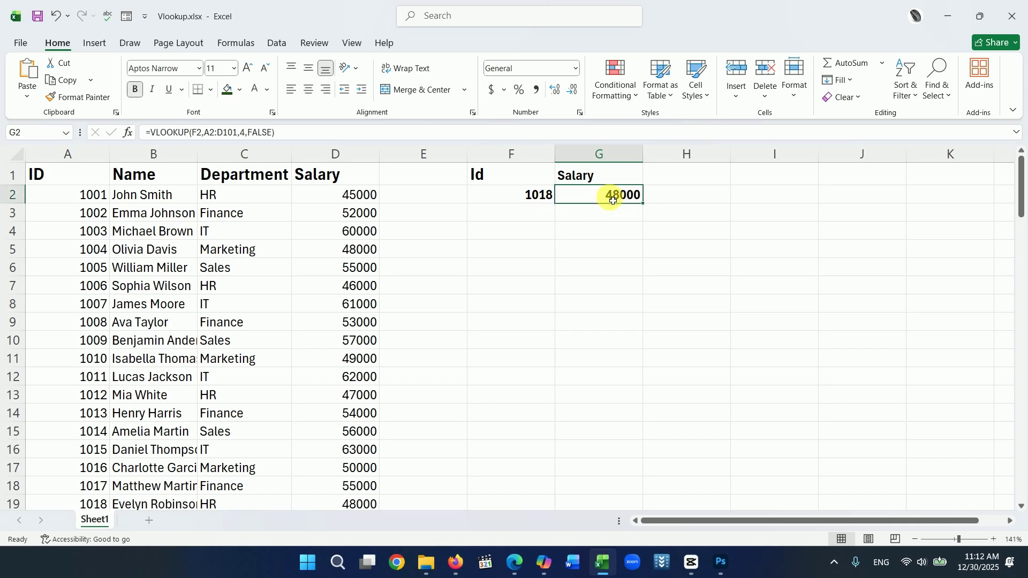
{"action": "key", "text": "Delete"}
{"action": "left_click", "coordinate": [596, 248]}
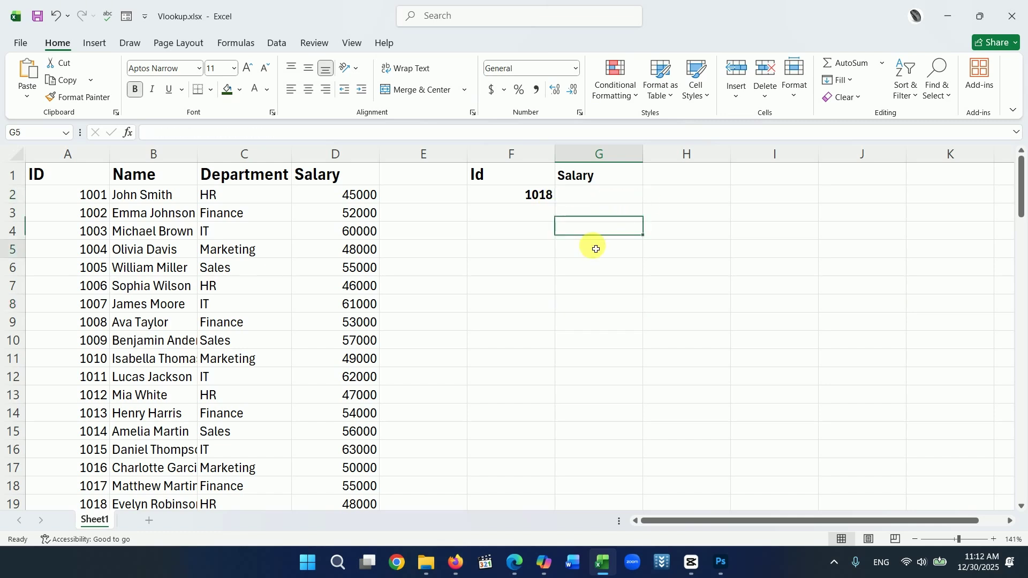
Step: Find VLOOKUP through the Insert Function search and insert it in G2, opening its function arguments
{"action": "left_click", "coordinate": [587, 200]}
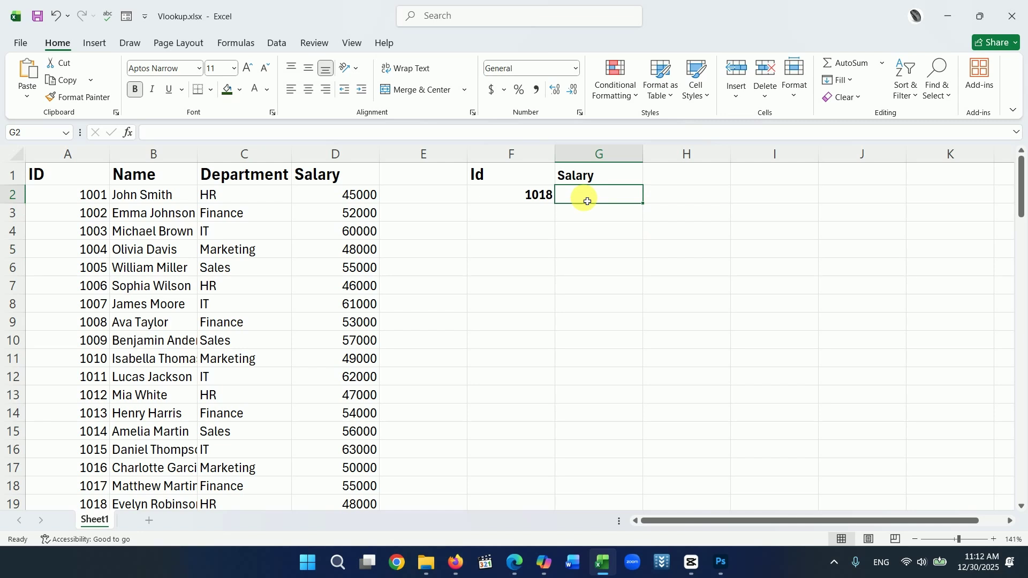
{"action": "left_click", "coordinate": [242, 50]}
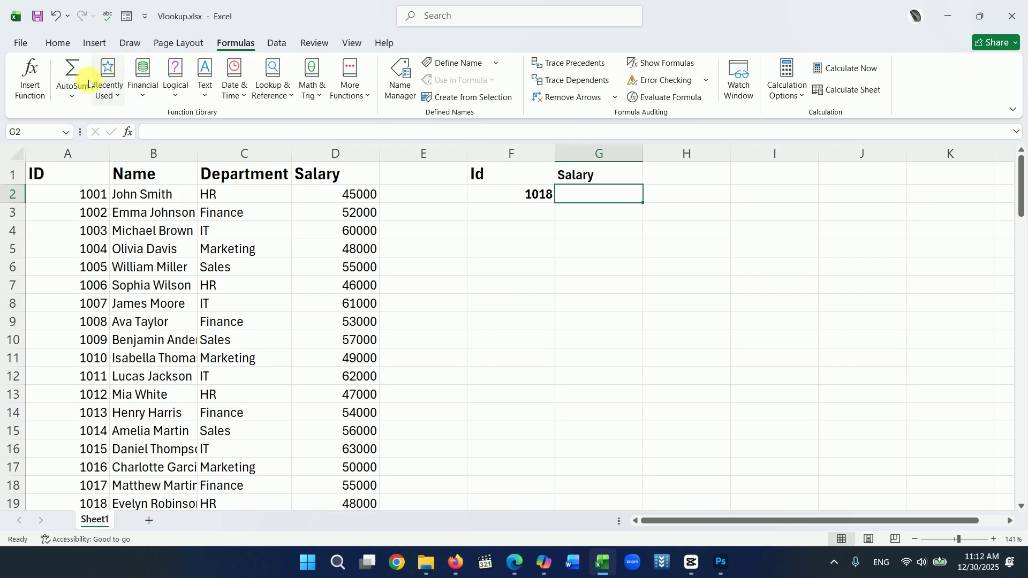
{"action": "left_click", "coordinate": [27, 96]}
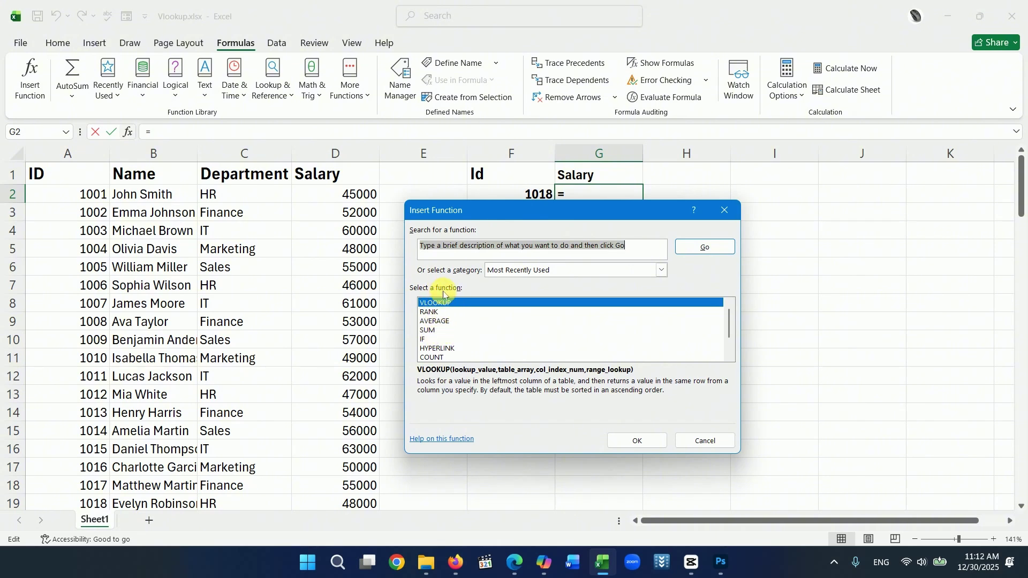
{"action": "scroll", "coordinate": [452, 330], "scroll_direction": "down", "scroll_amount": 1}
{"action": "scroll", "coordinate": [448, 328], "scroll_direction": "up", "scroll_amount": 1}
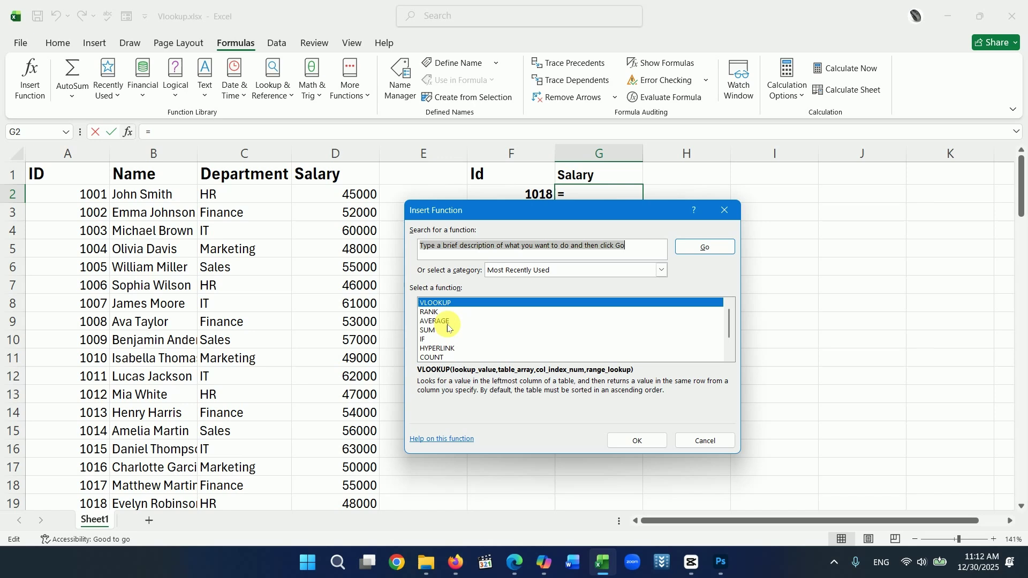
{"action": "left_click", "coordinate": [450, 247]}
{"action": "key", "text": "ctrl+a"}
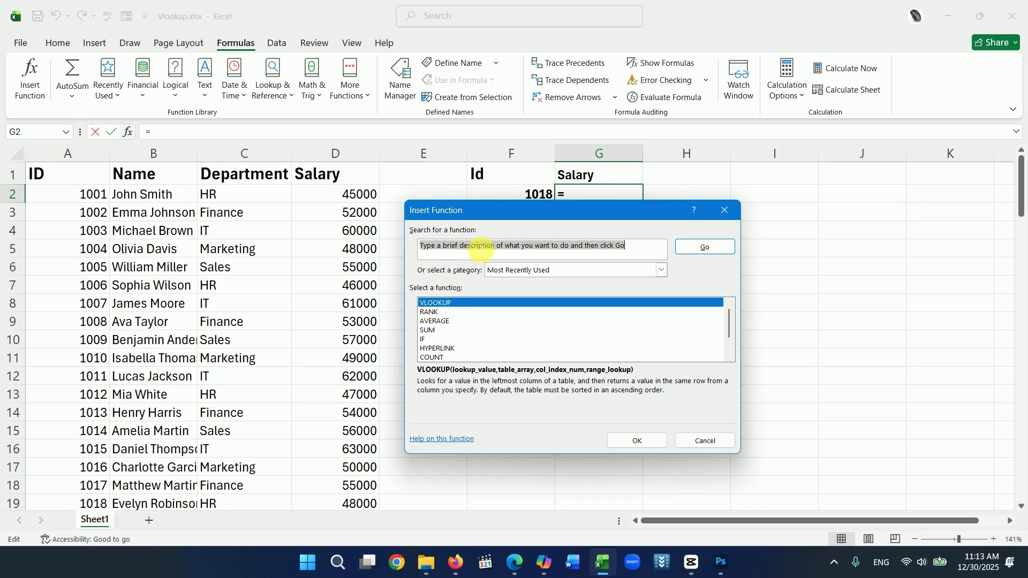
{"action": "type", "text": "VLOOKUP"}
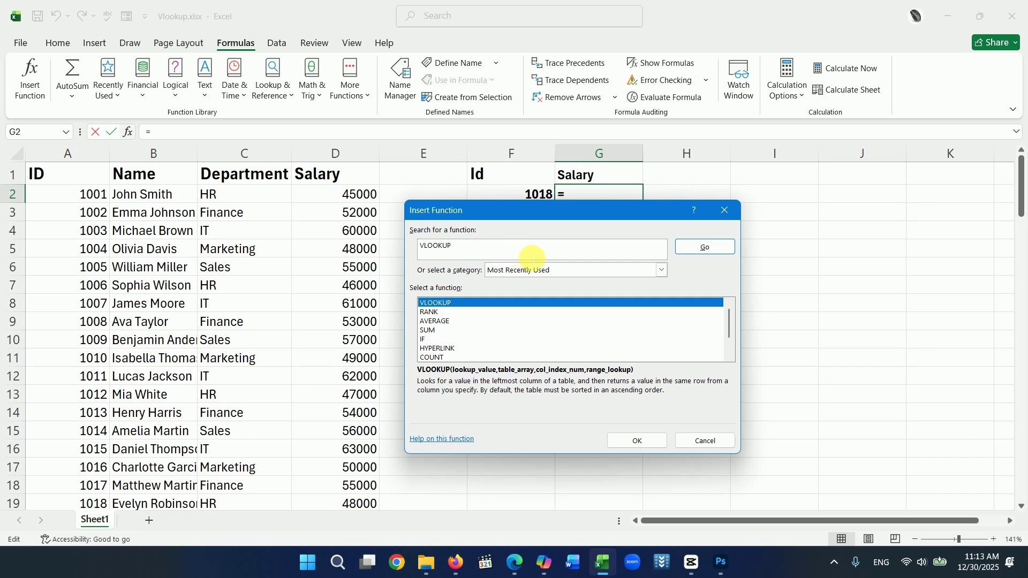
{"action": "left_click", "coordinate": [696, 250]}
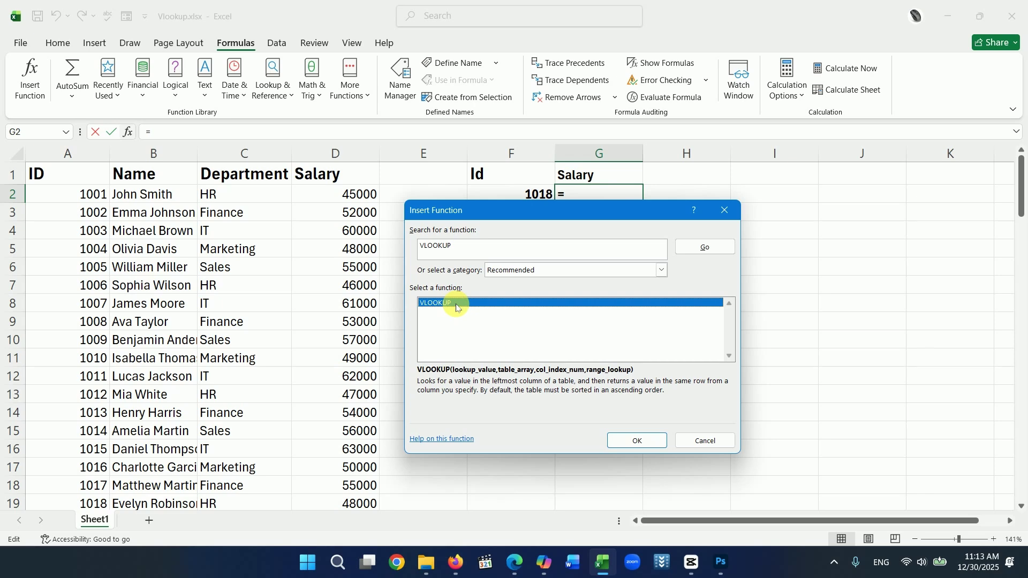
{"action": "left_click", "coordinate": [636, 440]}
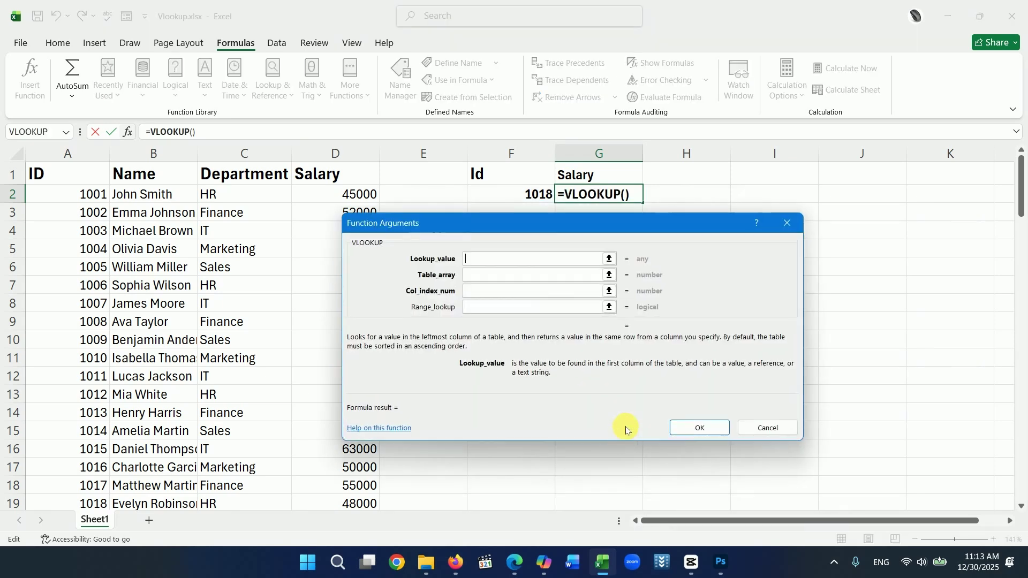
Step: Set the VLOOKUP arguments to F2 as the lookup value and A2:D101 as the table array
{"action": "left_click_drag", "start_coordinate": [592, 223], "coordinate": [656, 249]}
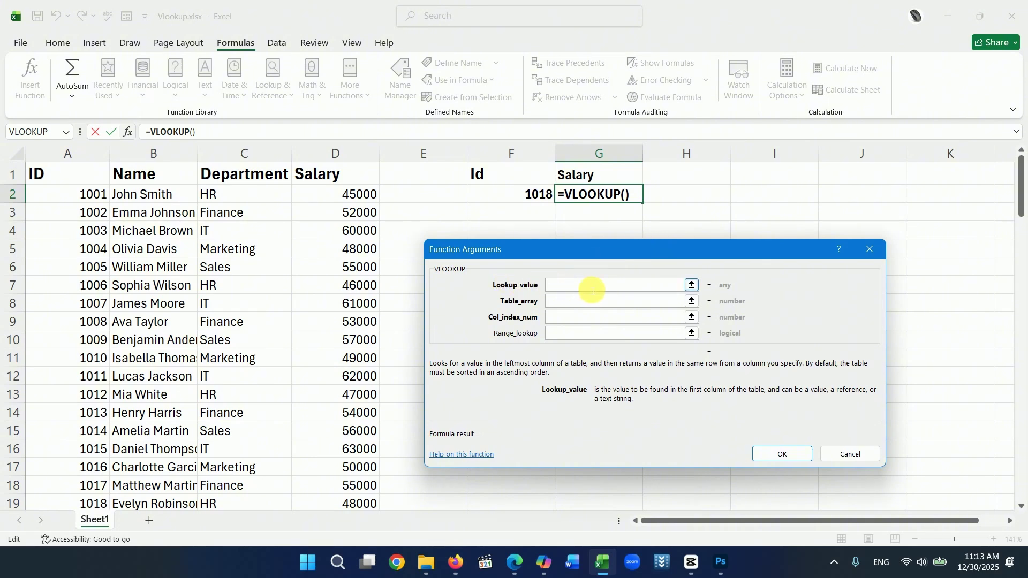
{"action": "left_click", "coordinate": [527, 195]}
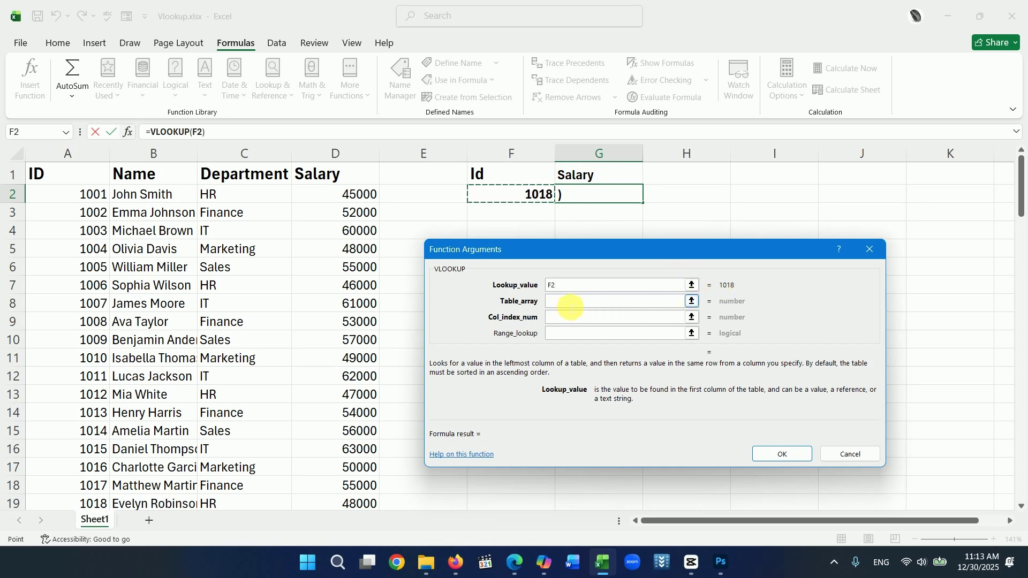
{"action": "left_click", "coordinate": [568, 301]}
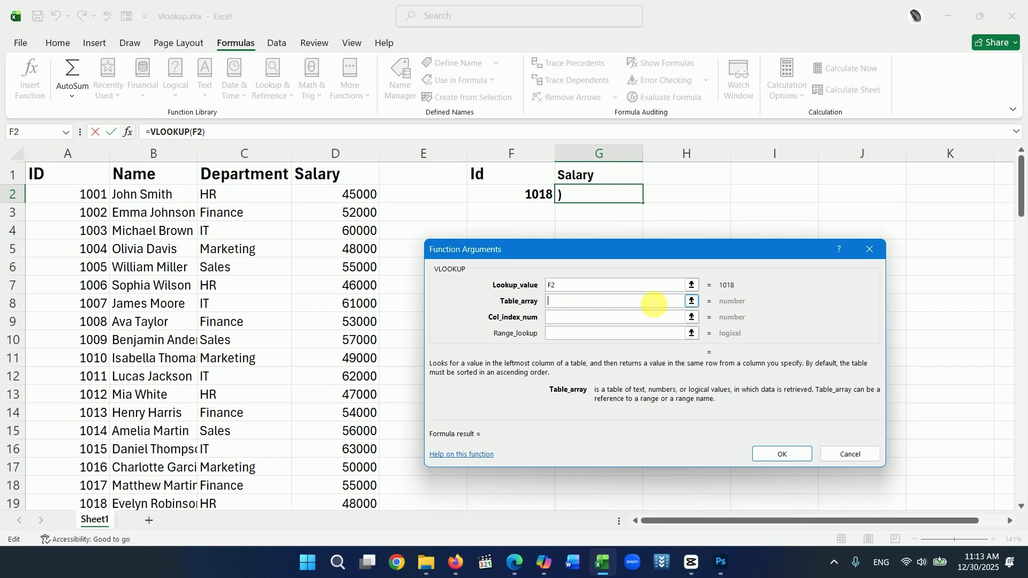
{"action": "left_click", "coordinate": [692, 302]}
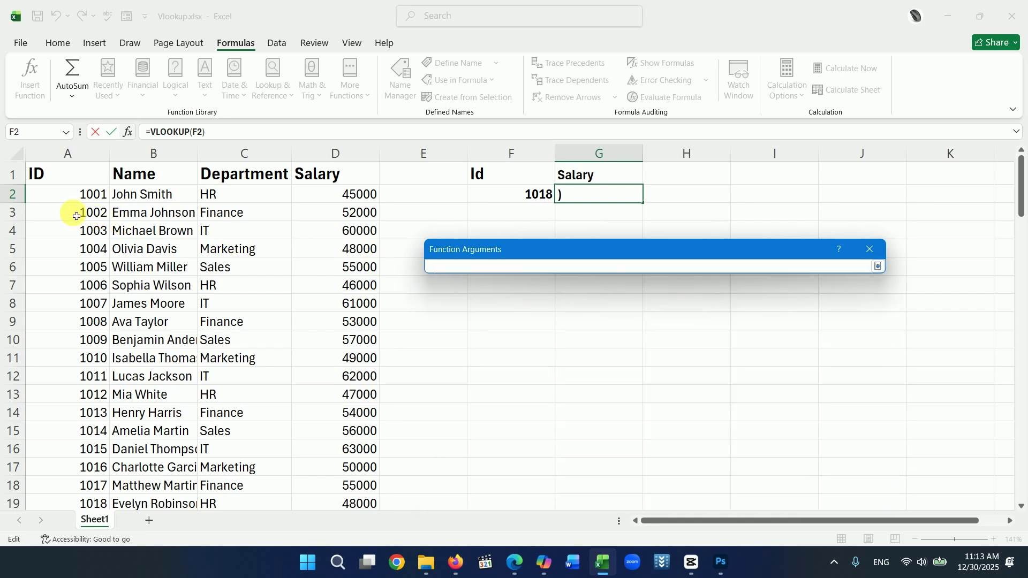
{"action": "mouse_move", "coordinate": [65, 202]}
{"action": "left_mouse_down"}
{"action": "mouse_move", "coordinate": [302, 201]}
{"action": "mouse_move", "coordinate": [344, 284]}
{"action": "mouse_move", "coordinate": [337, 206]}
{"action": "mouse_move", "coordinate": [78, 199]}
{"action": "left_mouse_up"}
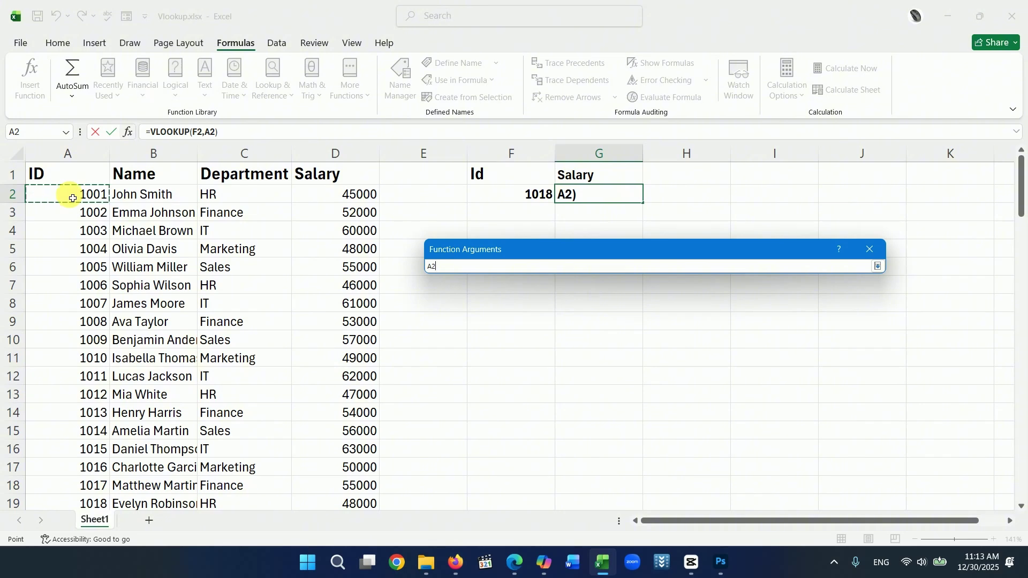
{"action": "key", "text": "ctrl+shift+Right"}
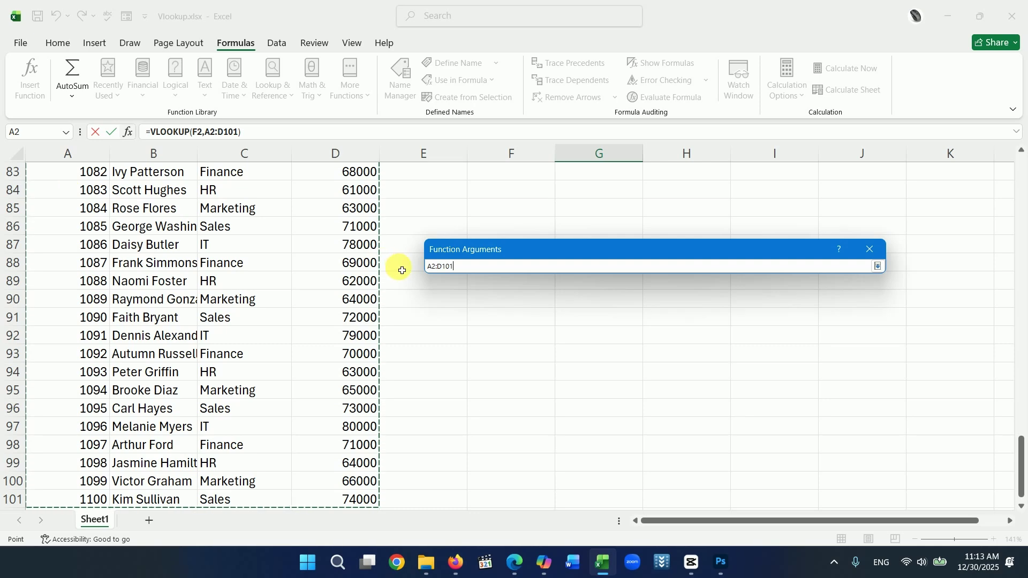
{"action": "scroll", "coordinate": [370, 277], "scroll_direction": "up", "scroll_amount": 6}
{"action": "scroll", "coordinate": [370, 278], "scroll_direction": "up", "scroll_amount": 20}
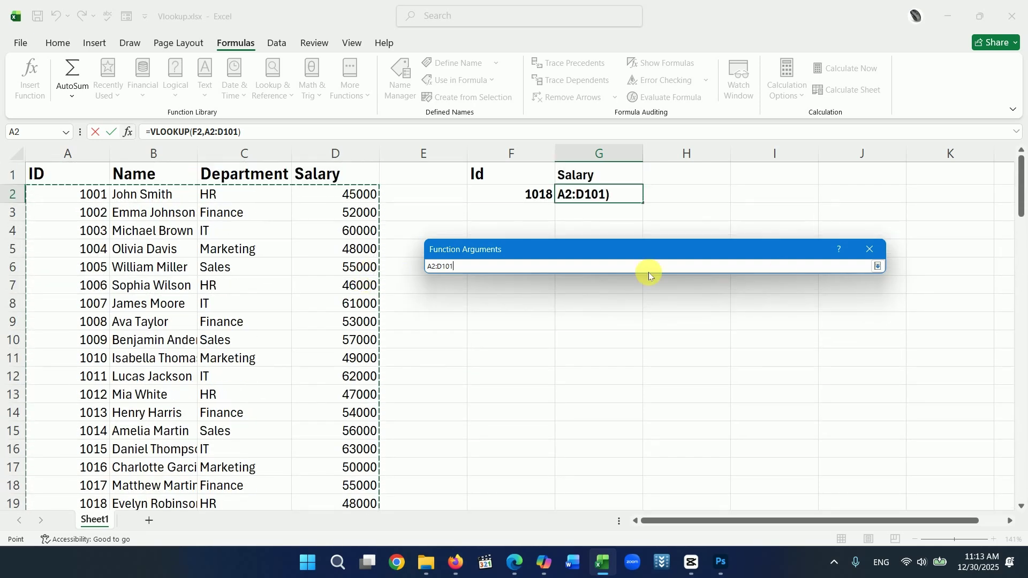
{"action": "left_click", "coordinate": [876, 267]}
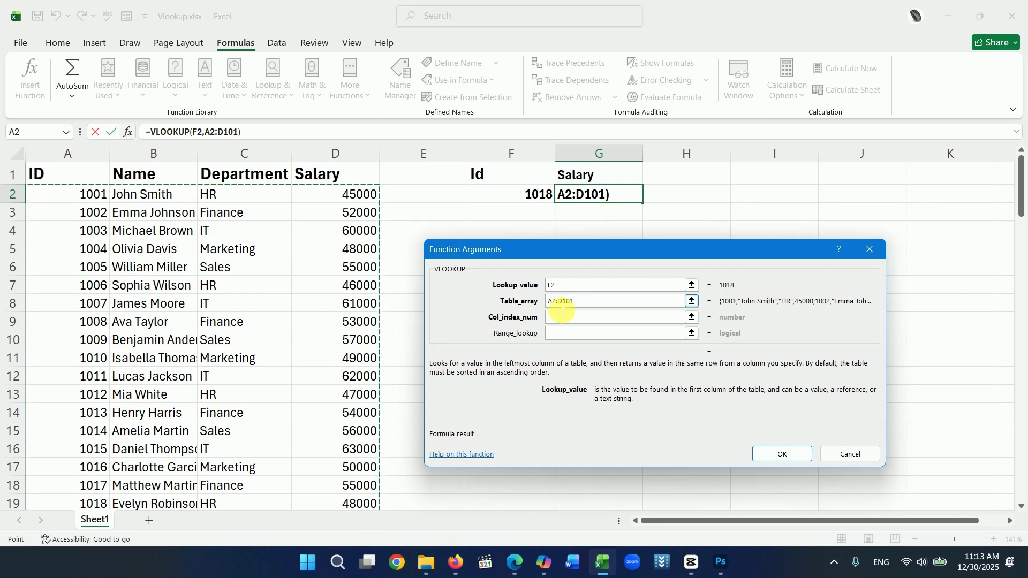
Step: Set the column index number to 4 and the range lookup to False, and complete the VLOOKUP in G2
{"action": "left_click", "coordinate": [581, 319]}
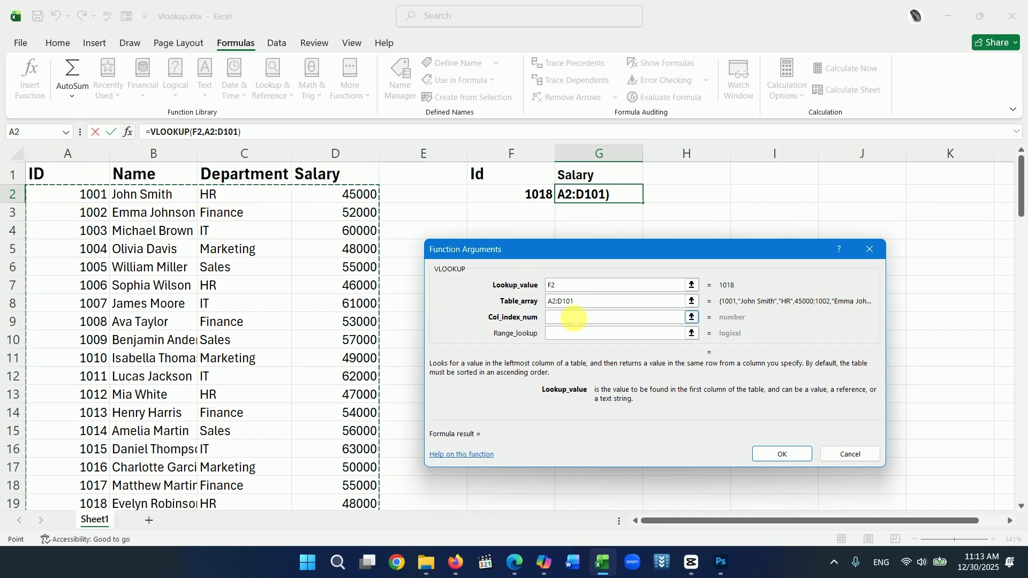
{"action": "left_click", "coordinate": [569, 318]}
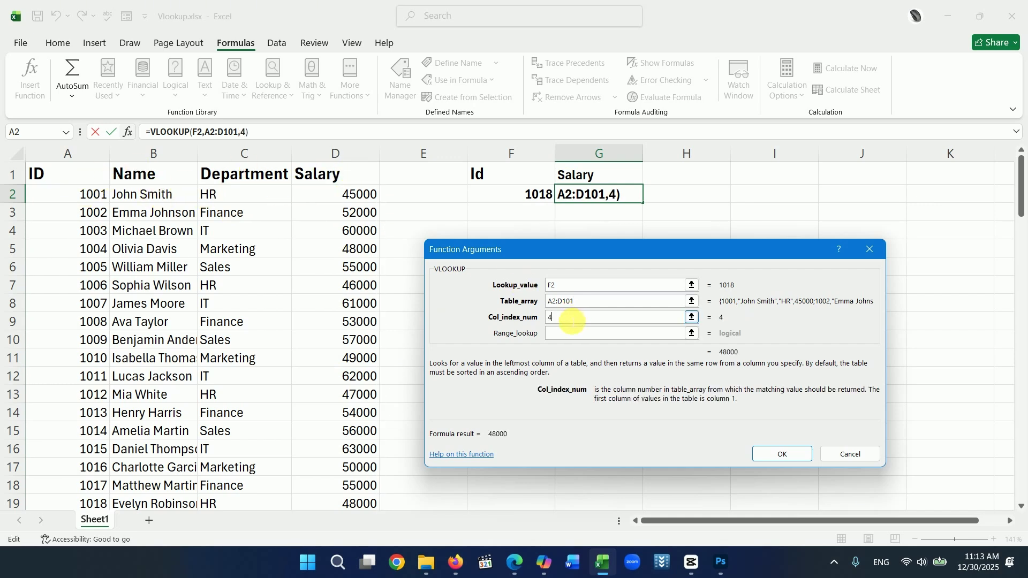
{"action": "left_click", "coordinate": [564, 335]}
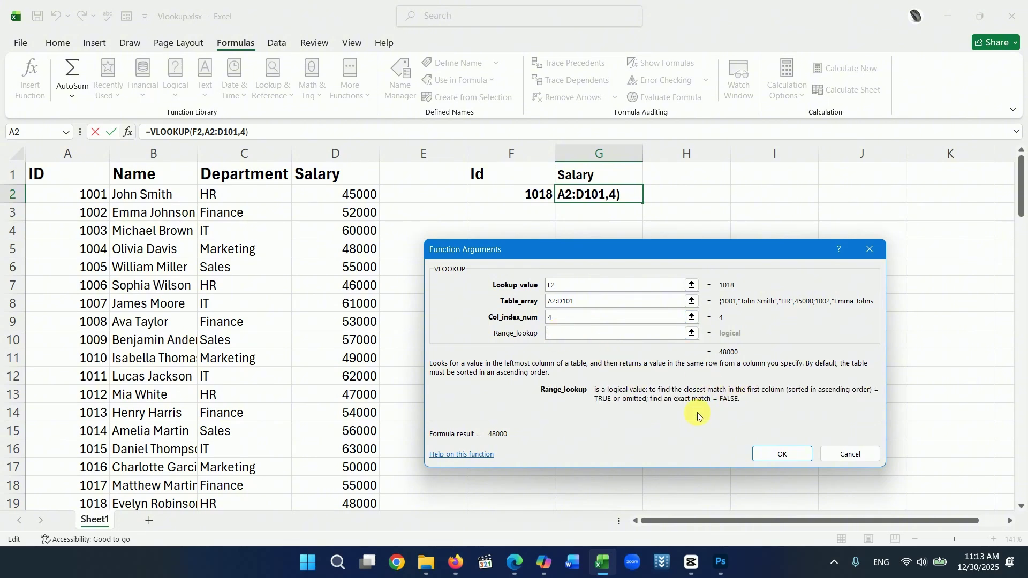
{"action": "type", "text": "F"}
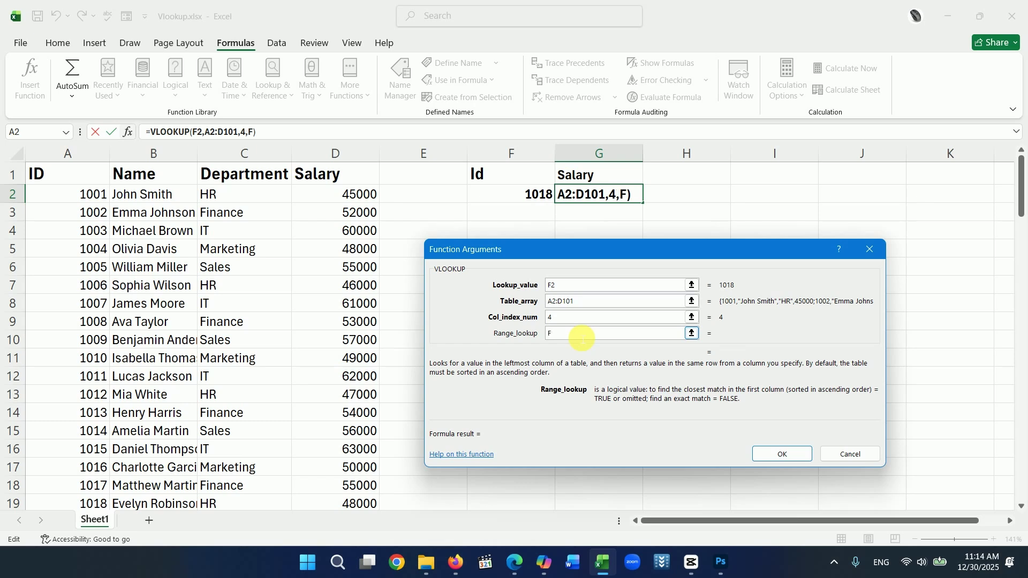
{"action": "type", "text": "alse"}
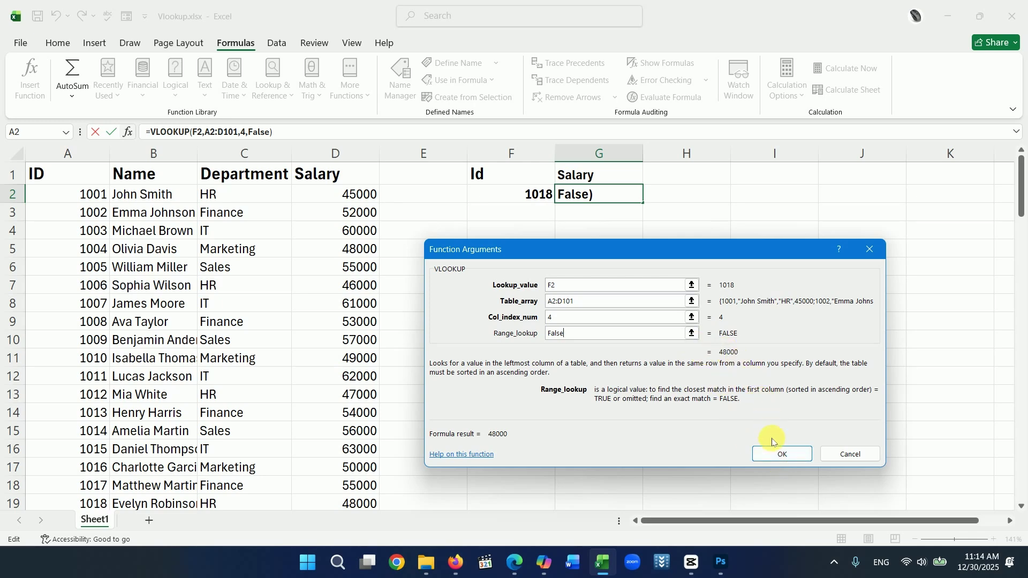
{"action": "left_click", "coordinate": [775, 455]}
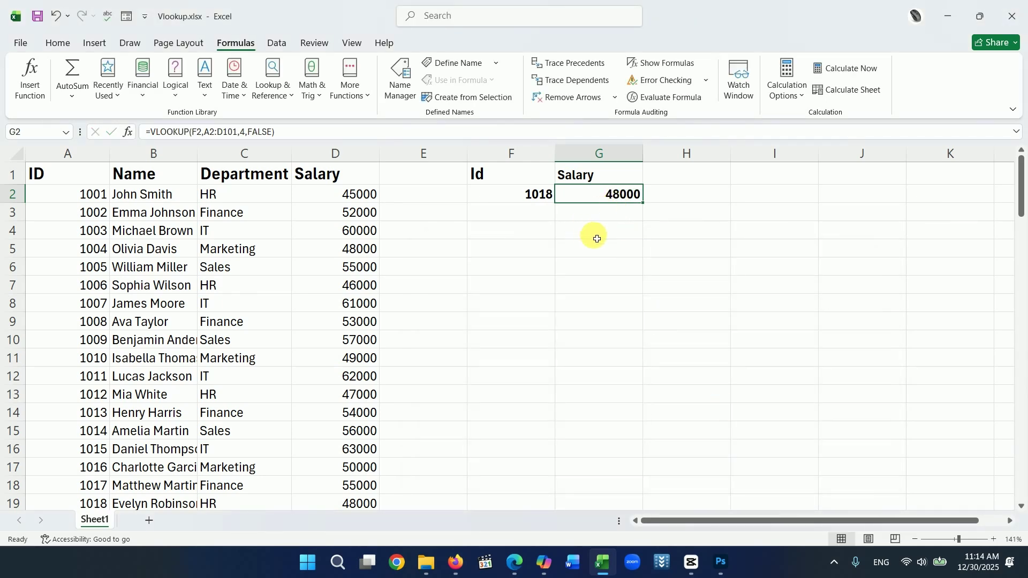
Step: Replace the lookup ID in F2 with the formula =A10, referencing an ID from the table
{"action": "left_click", "coordinate": [517, 202]}
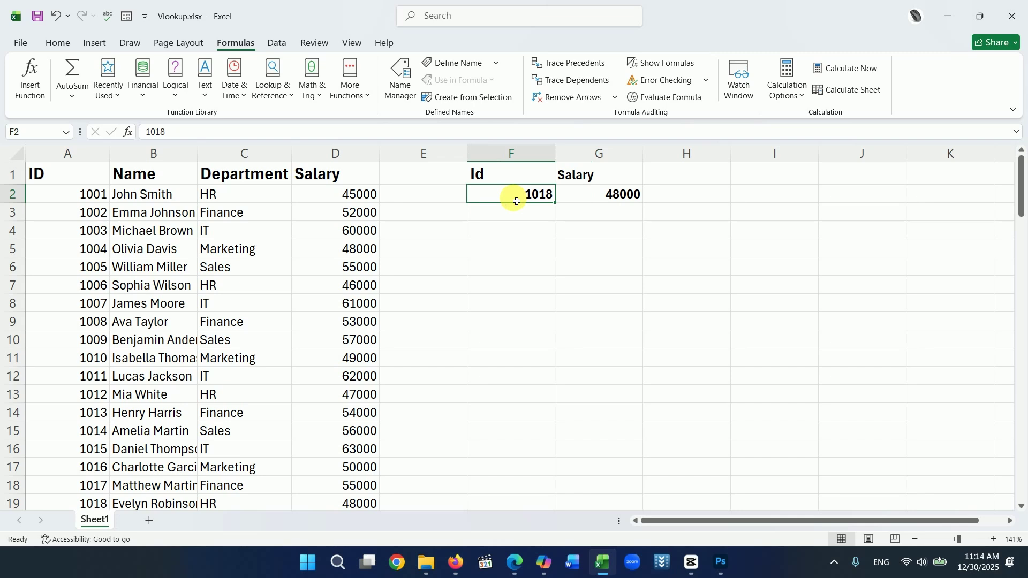
{"action": "type", "text": "="}
{"action": "left_click", "coordinate": [90, 341]}
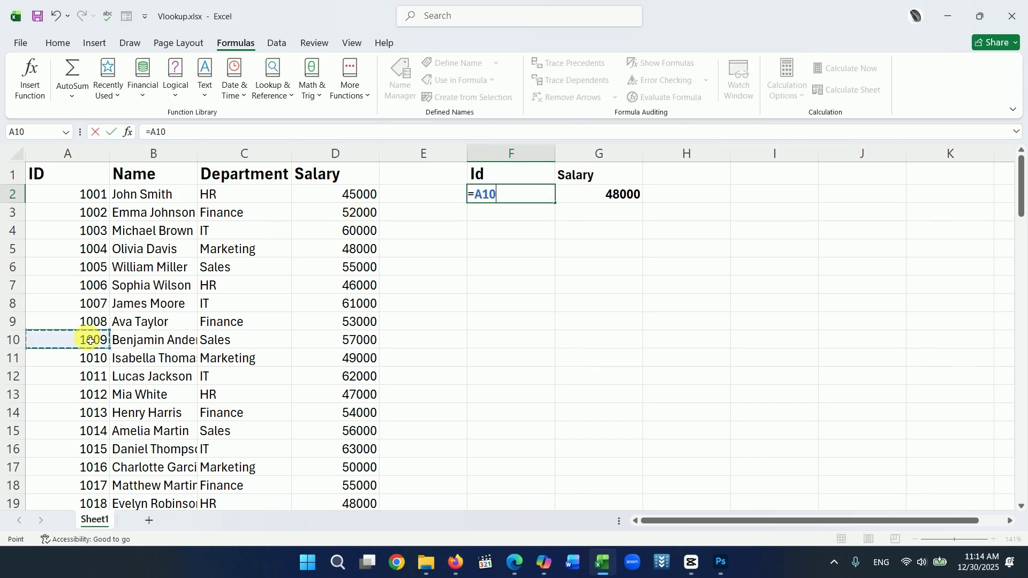
{"action": "key", "text": "Return"}
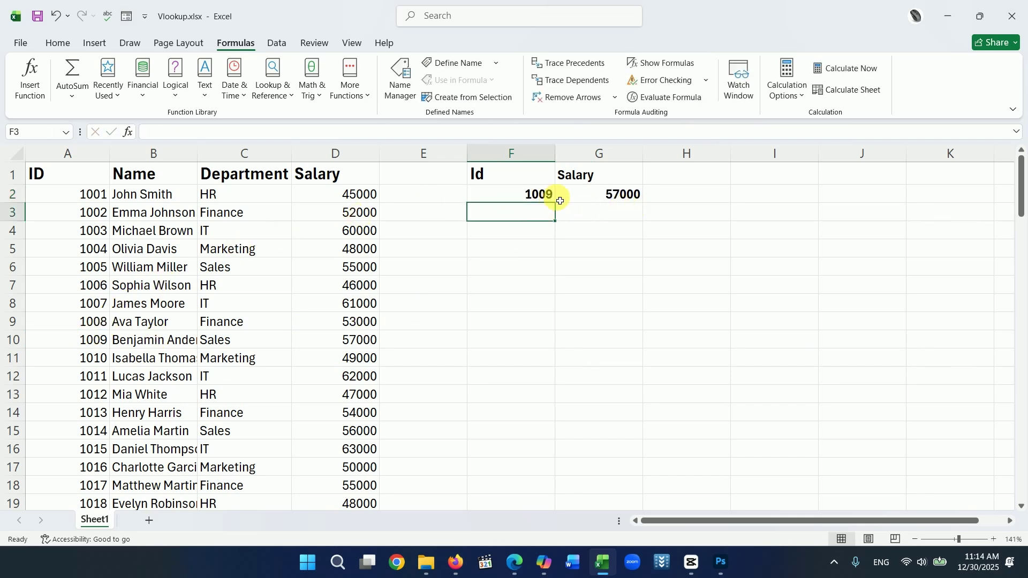
{"action": "left_click", "coordinate": [588, 286]}
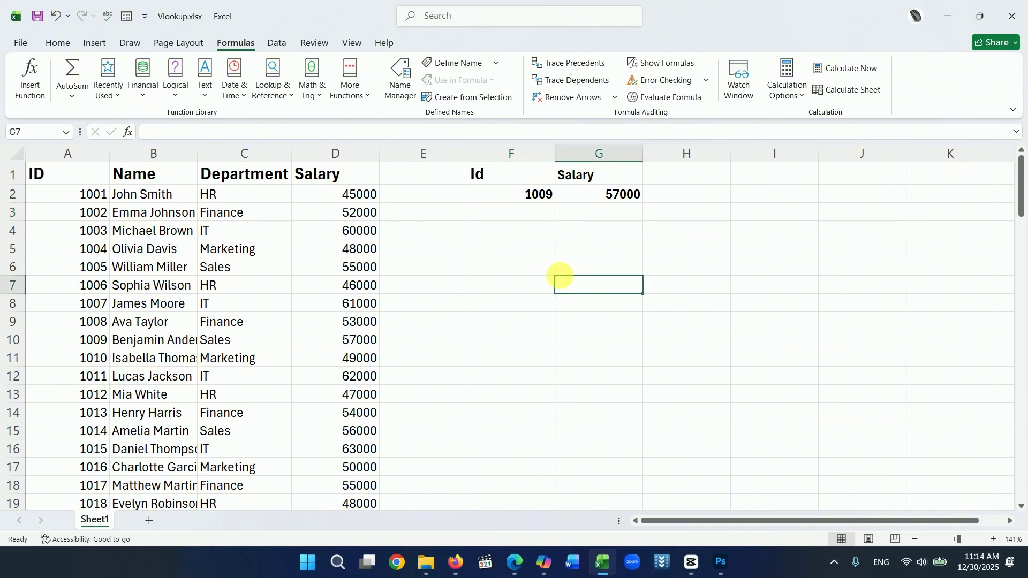
Step: Give the lookup headers in F1:G1 a dark green fill and white font colour
{"action": "left_click_drag", "start_coordinate": [511, 174], "coordinate": [589, 173]}
{"action": "left_click", "coordinate": [57, 43]}
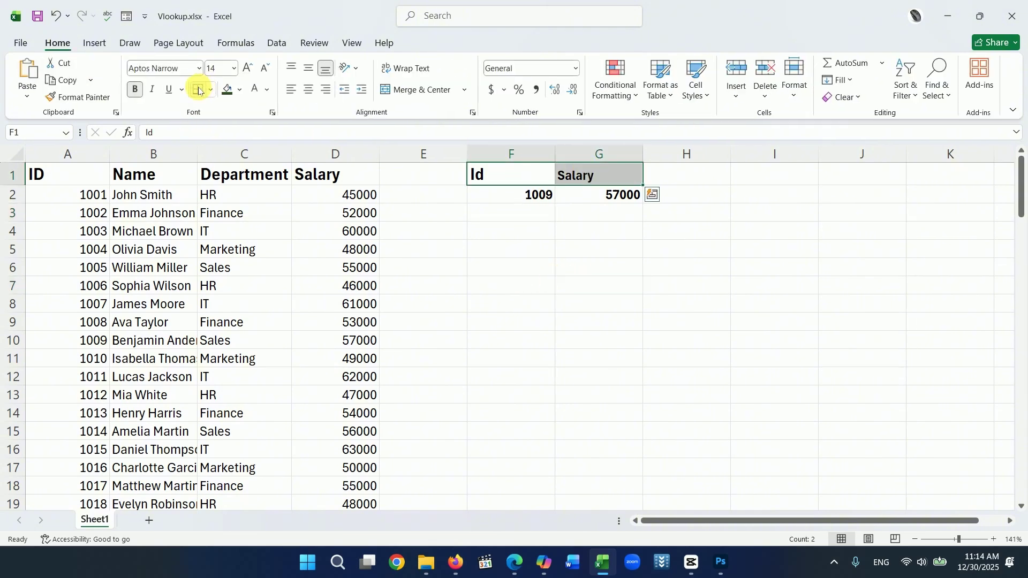
{"action": "left_click", "coordinate": [231, 95]}
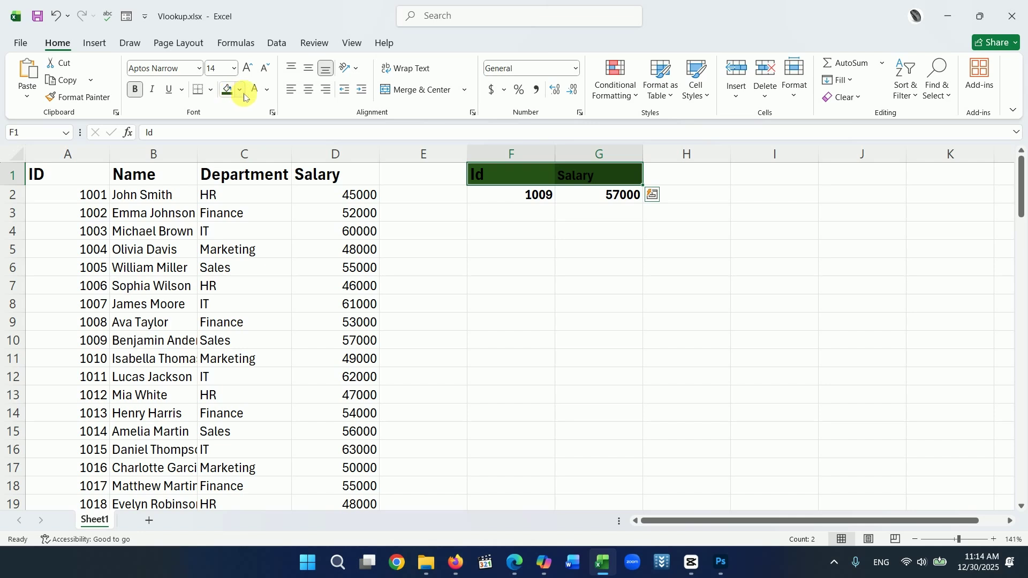
{"action": "left_click", "coordinate": [255, 91]}
{"action": "left_click", "coordinate": [553, 299]}
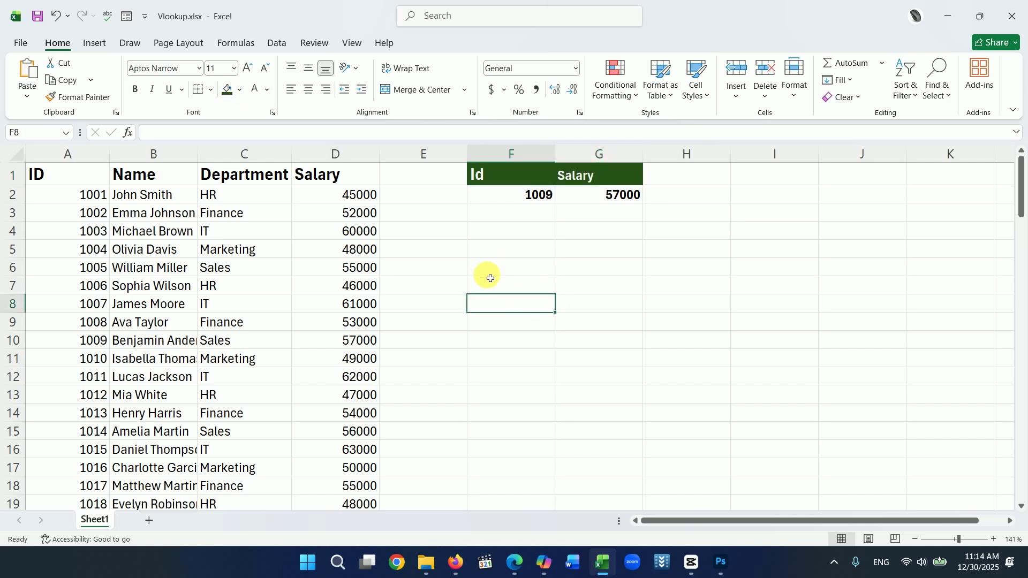
{"action": "left_click", "coordinate": [490, 276]}
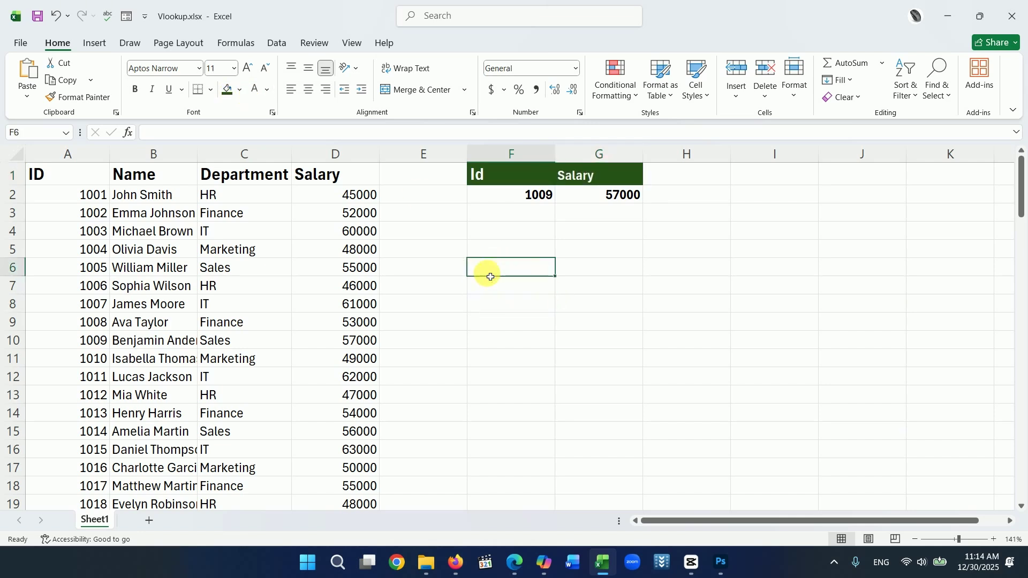
Step: Create headers for a second lookup by referencing the Name header B1 in F6 and the Salary header D1 in G6
{"action": "type", "text": "="}
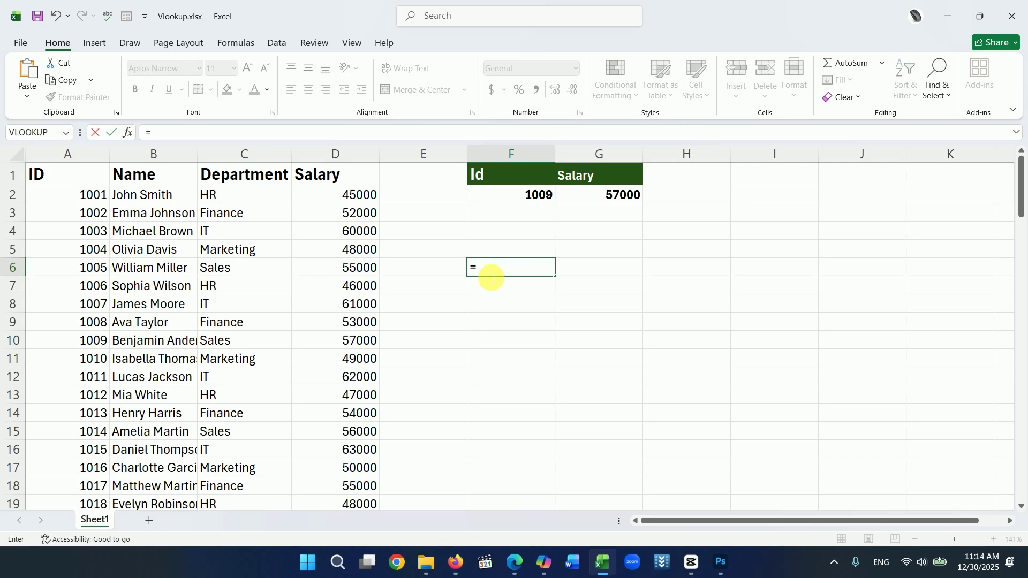
{"action": "left_click", "coordinate": [165, 179]}
{"action": "key", "text": "Return"}
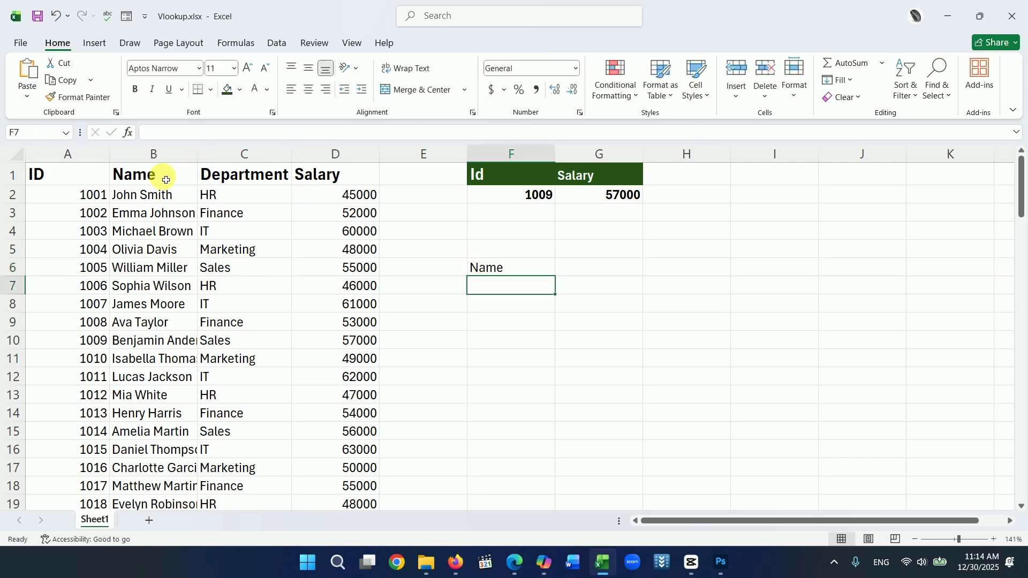
{"action": "left_click", "coordinate": [514, 267]}
{"action": "left_click", "coordinate": [586, 274]}
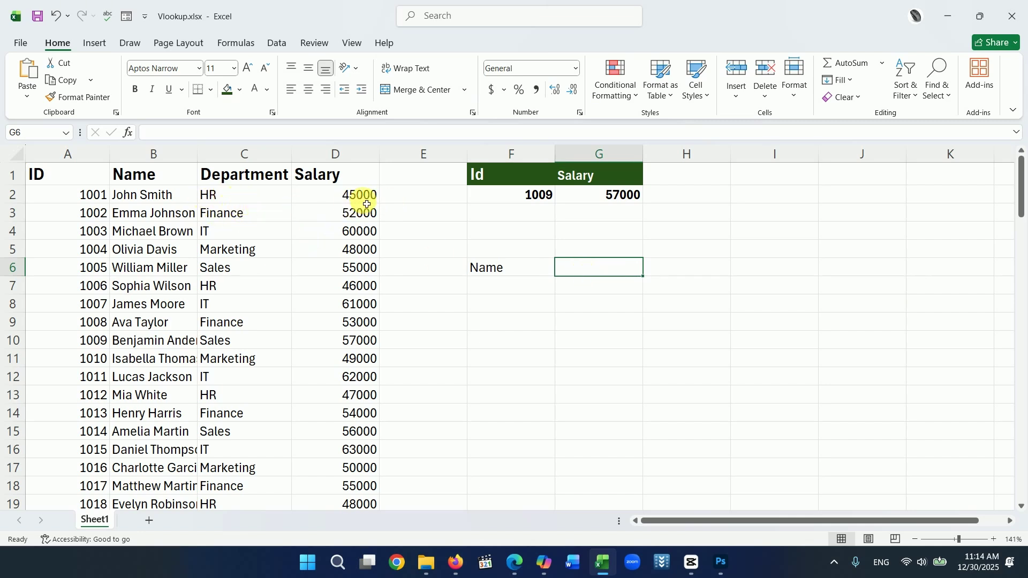
{"action": "type", "text": "="}
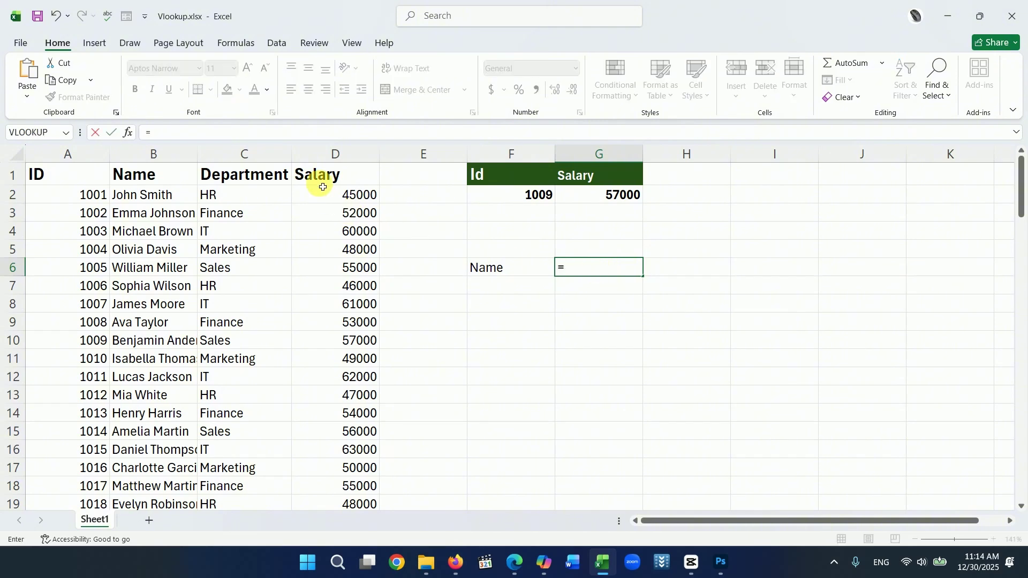
{"action": "left_click", "coordinate": [328, 179]}
{"action": "key", "text": "Return"}
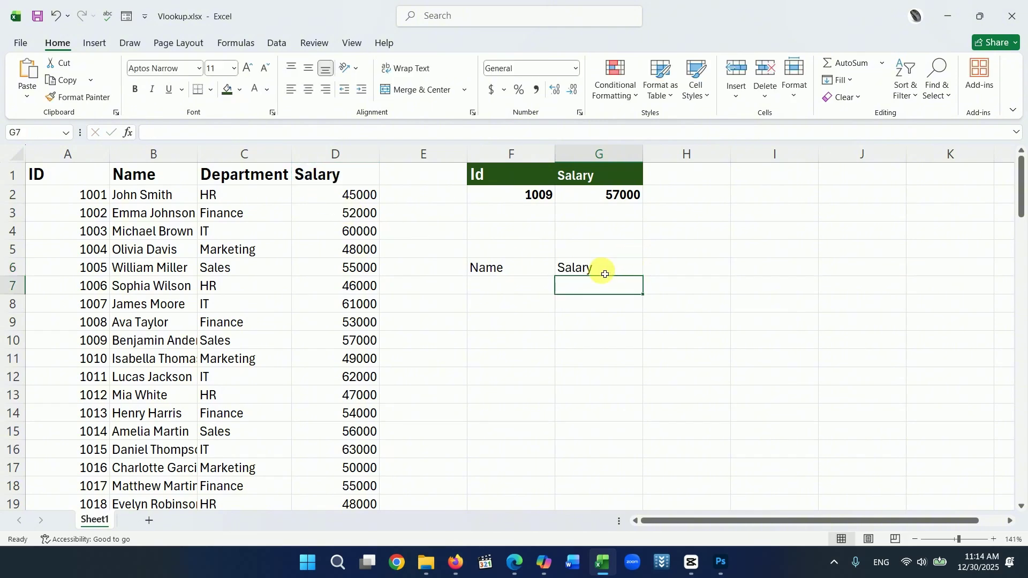
{"action": "key", "text": "Left"}
{"action": "left_click", "coordinate": [588, 291]}
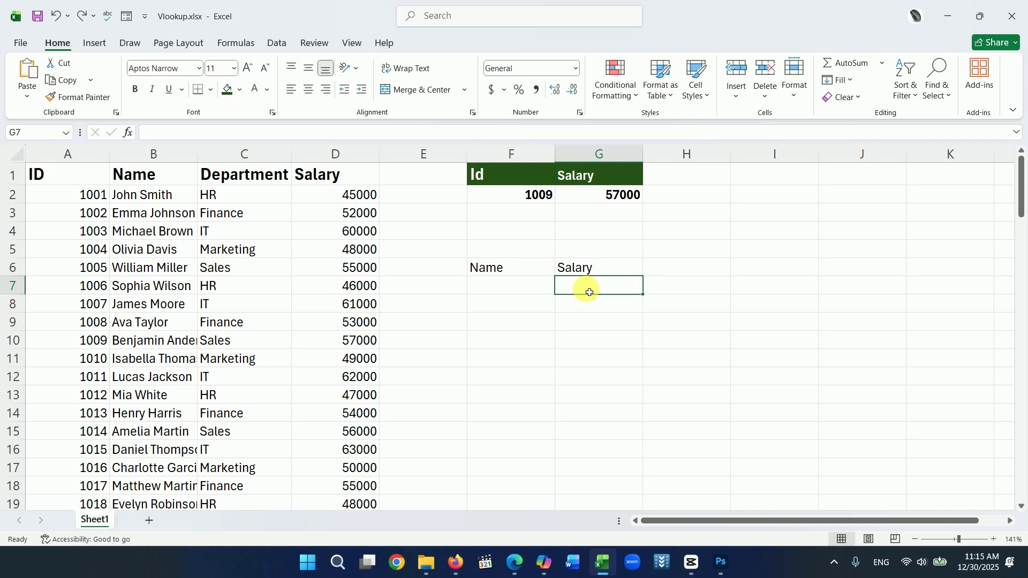
{"action": "key", "text": "ctrl+super+o"}
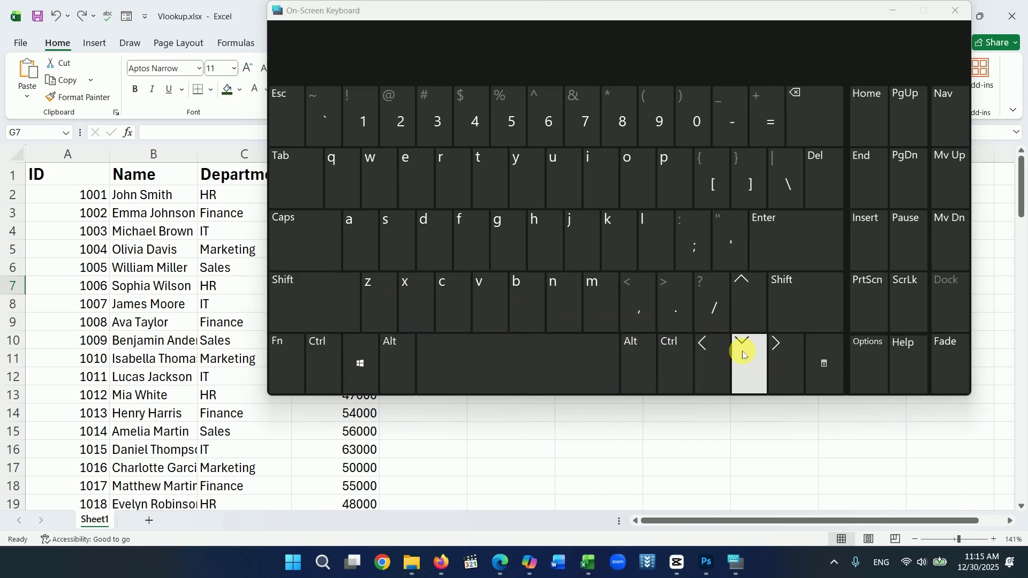
{"action": "left_click", "coordinate": [957, 11]}
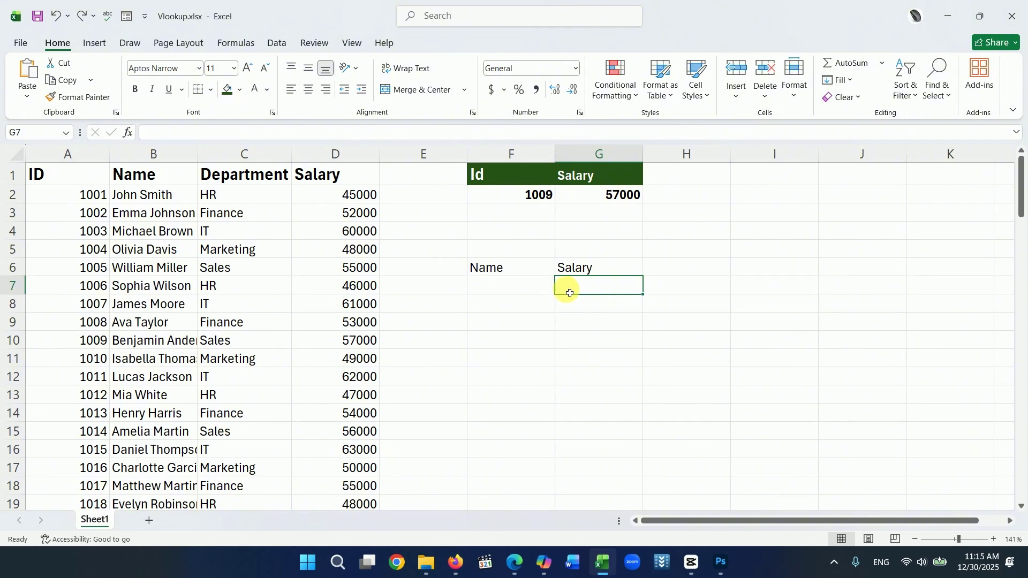
{"action": "left_click_drag", "start_coordinate": [156, 173], "coordinate": [159, 214]}
{"action": "left_click", "coordinate": [160, 208]}
{"action": "left_click", "coordinate": [497, 290]}
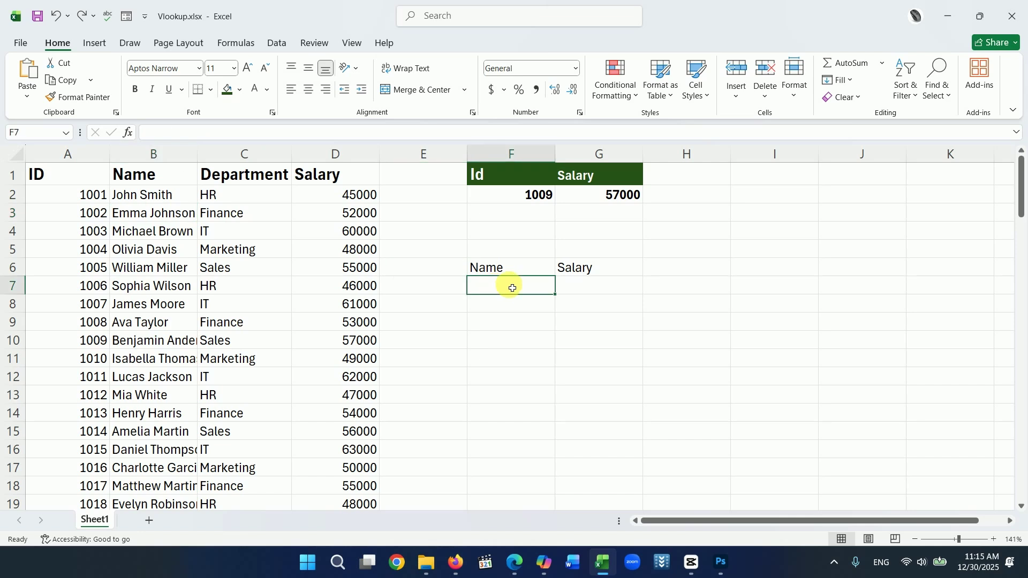
Step: Start a VLOOKUP formula in G7 with F7 as the lookup value
{"action": "left_click", "coordinate": [580, 290]}
{"action": "type", "text": "="}
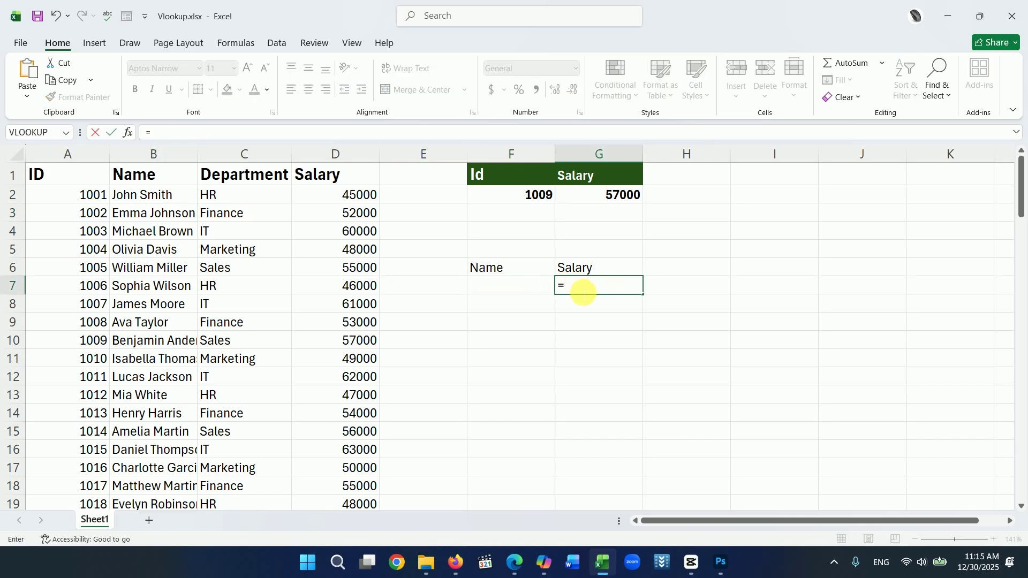
{"action": "type", "text": "vl"}
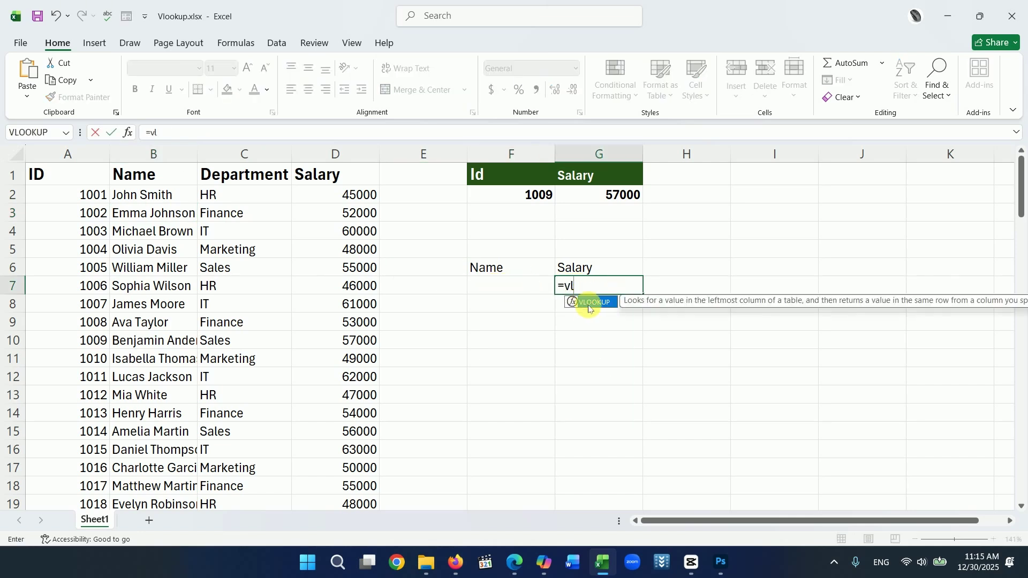
{"action": "double_click", "coordinate": [593, 303]}
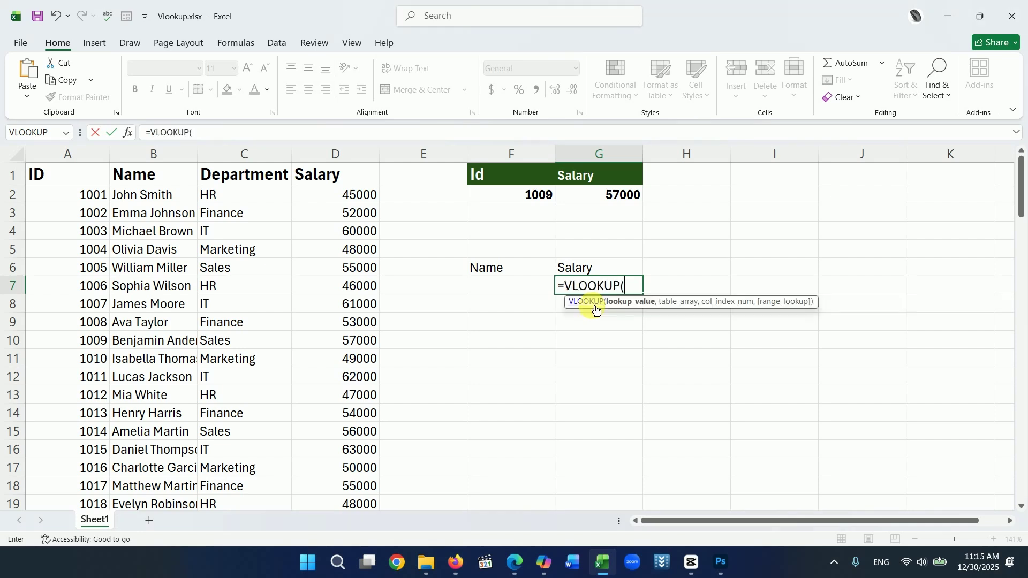
{"action": "left_click", "coordinate": [505, 290]}
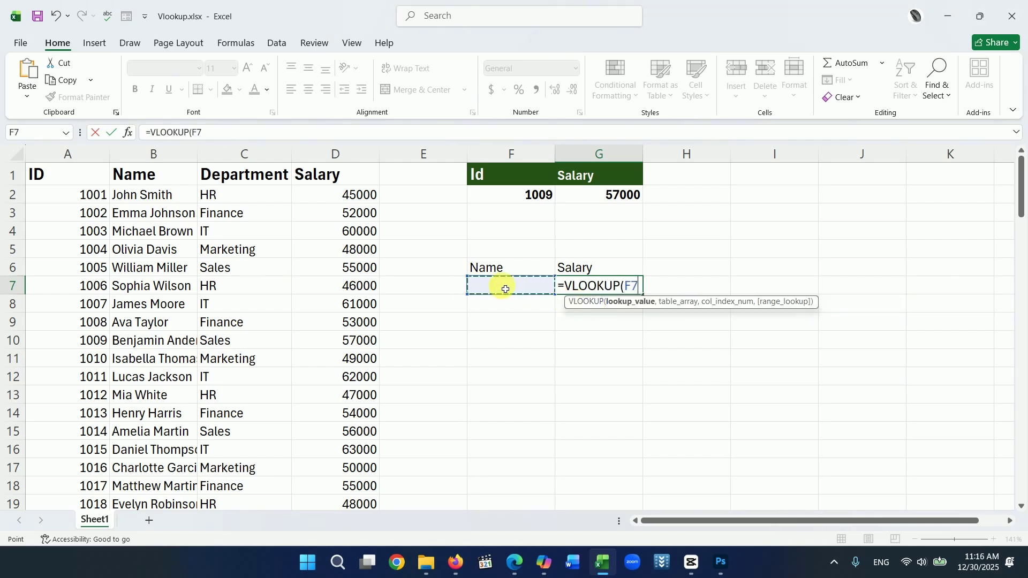
{"action": "type", "text": ","}
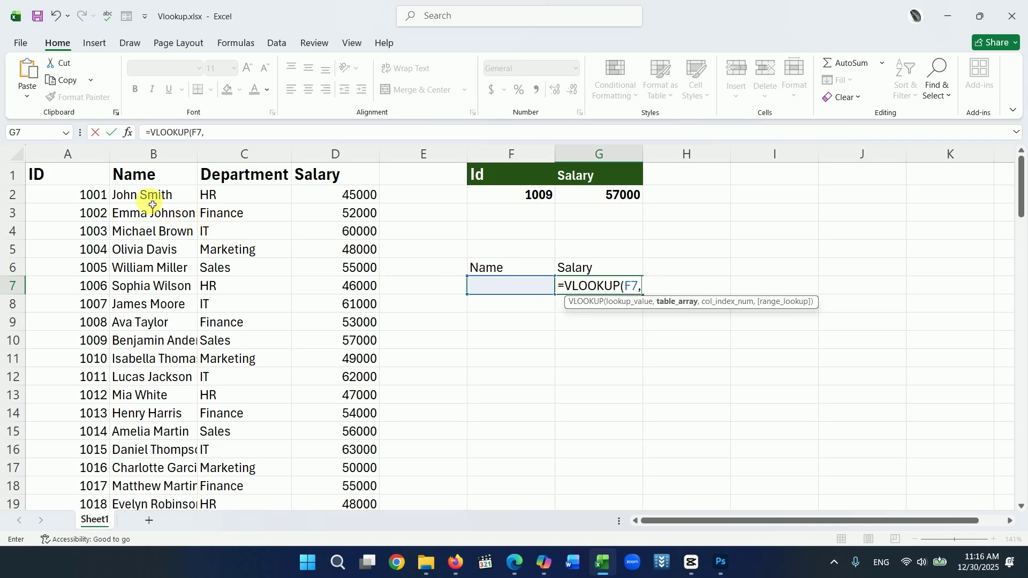
Step: Set the table array of the G7 VLOOKUP to B2:D101, beginning at the Name column
{"action": "left_click", "coordinate": [135, 198]}
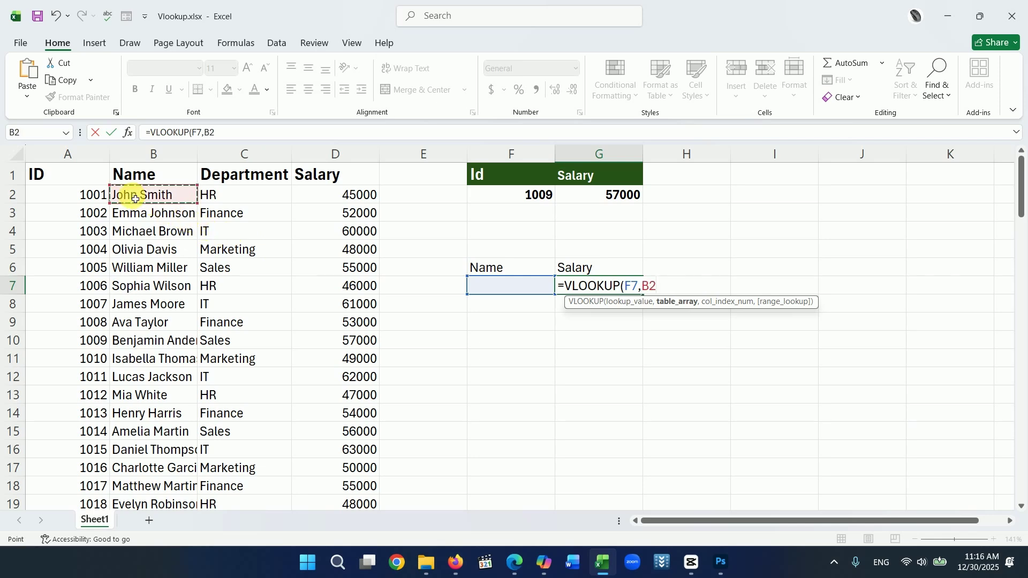
{"action": "key", "text": "ctrl+shift+Right"}
{"action": "key", "text": "ctrl+shift+Down"}
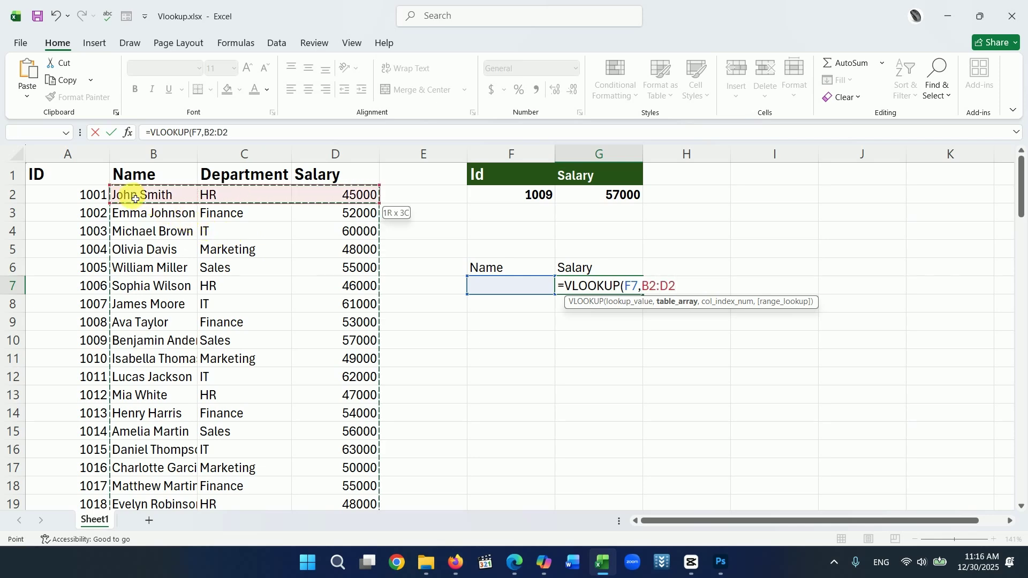
{"action": "scroll", "coordinate": [316, 233], "scroll_direction": "up", "scroll_amount": 20}
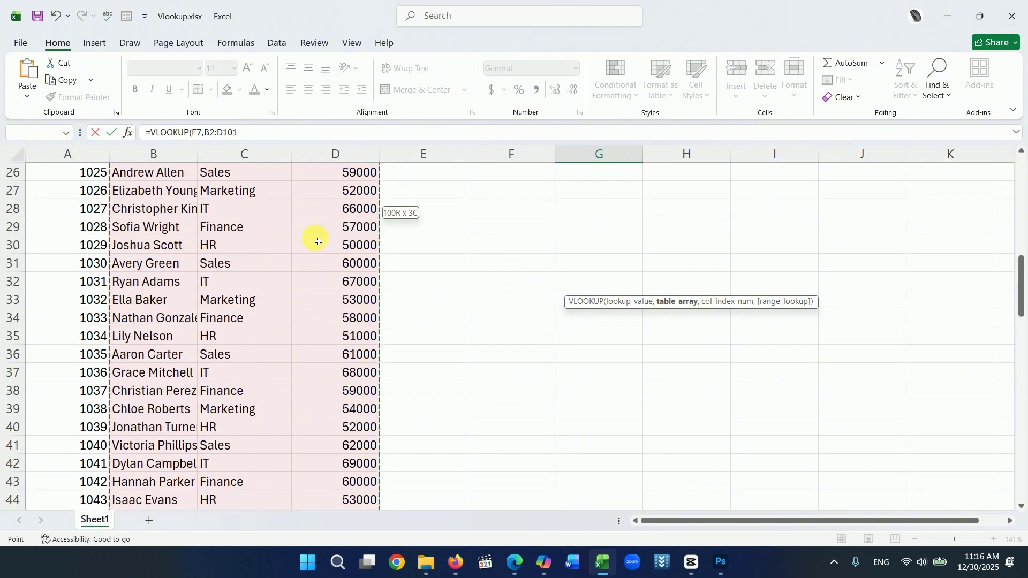
{"action": "scroll", "coordinate": [323, 243], "scroll_direction": "up", "scroll_amount": 2}
{"action": "type", "text": ","}
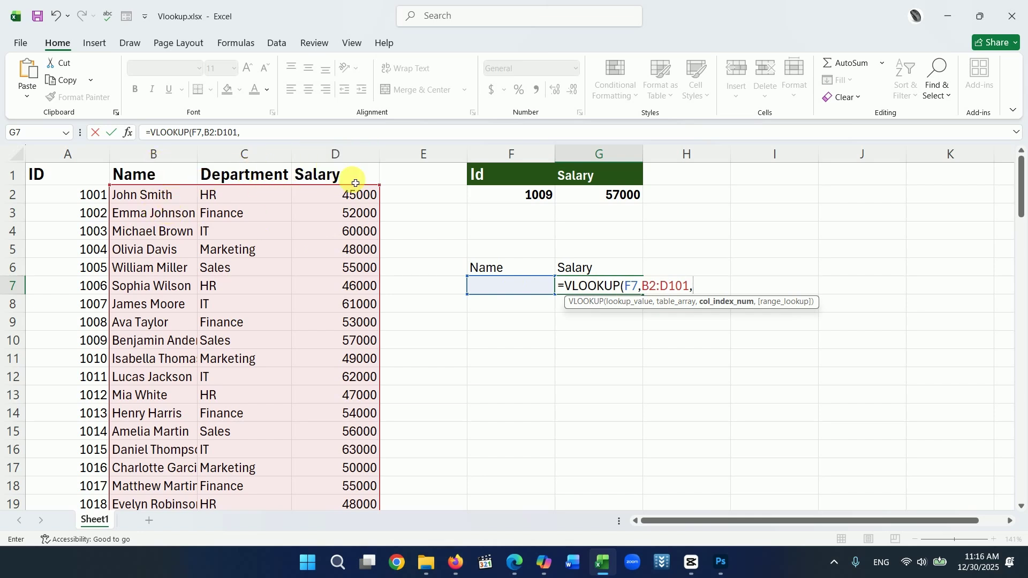
Step: Set the column index number to 3 and the range lookup to FALSE, and complete the VLOOKUP in G7
{"action": "type", "text": "3,"}
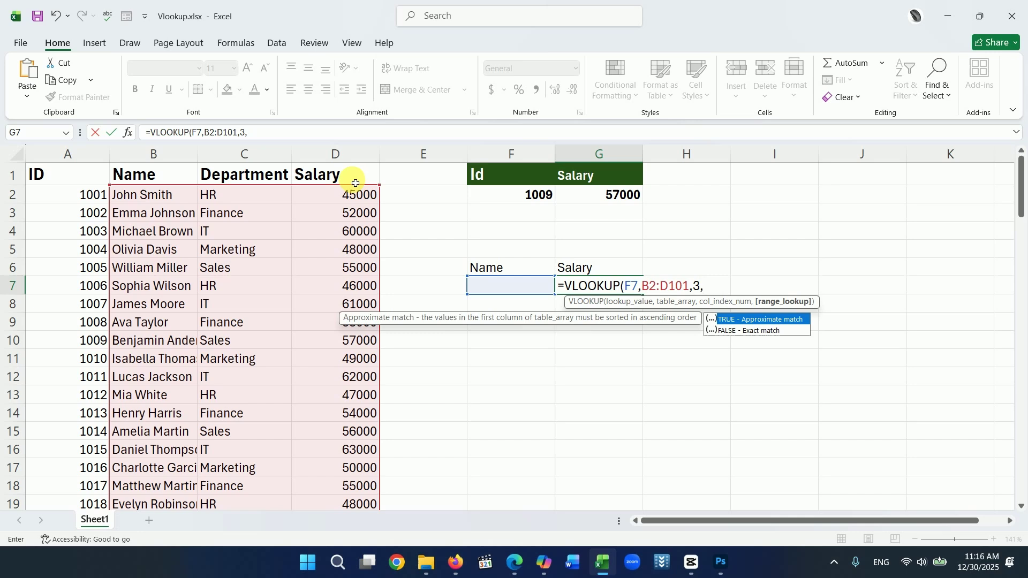
{"action": "double_click", "coordinate": [740, 332]}
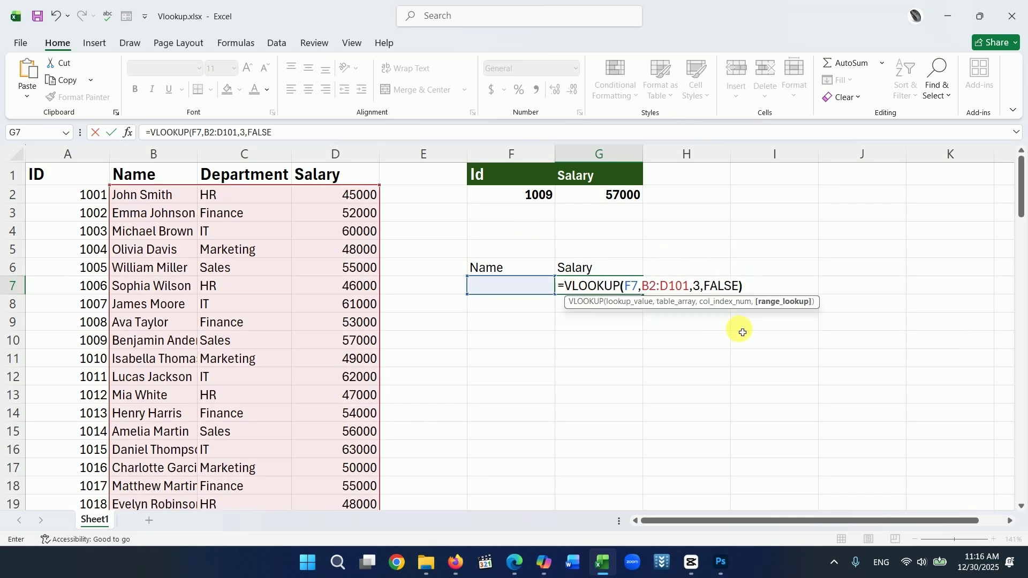
{"action": "type", "text": ")"}
{"action": "key", "text": "Return"}
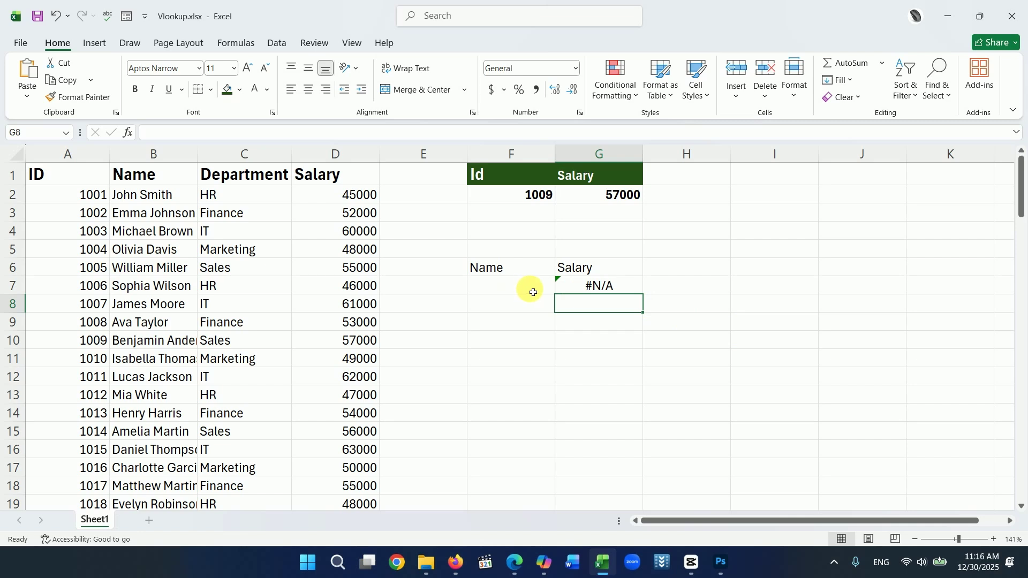
Step: Fill the lookup name cell F7 with the formula =B2, referencing the first employee in the table
{"action": "left_click", "coordinate": [506, 290]}
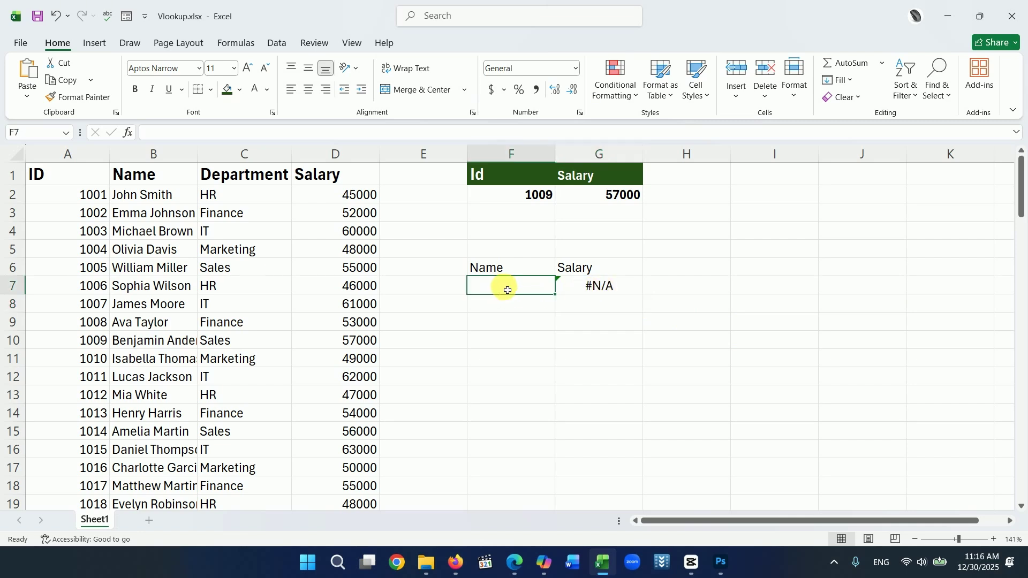
{"action": "type", "text": "="}
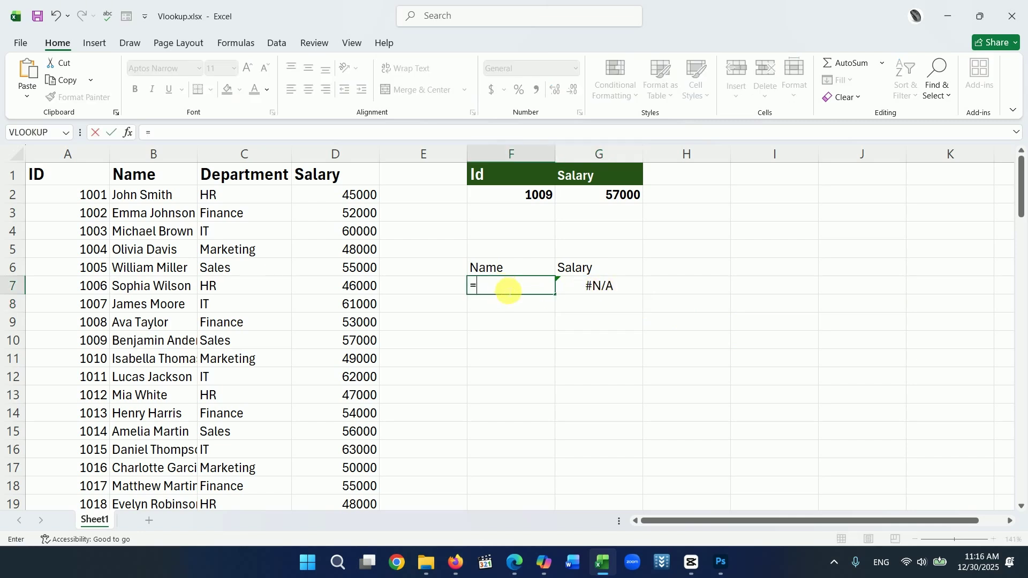
{"action": "left_click", "coordinate": [158, 198]}
{"action": "key", "text": "Return"}
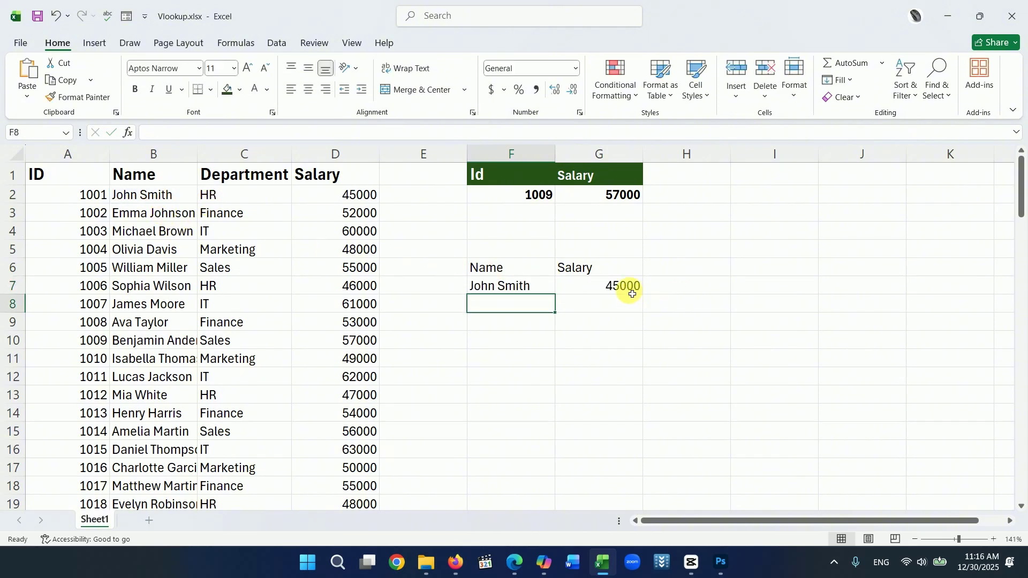
Step: Replace the lookup name in F7 with the full name of the employee listed in row 8
{"action": "left_click", "coordinate": [514, 290]}
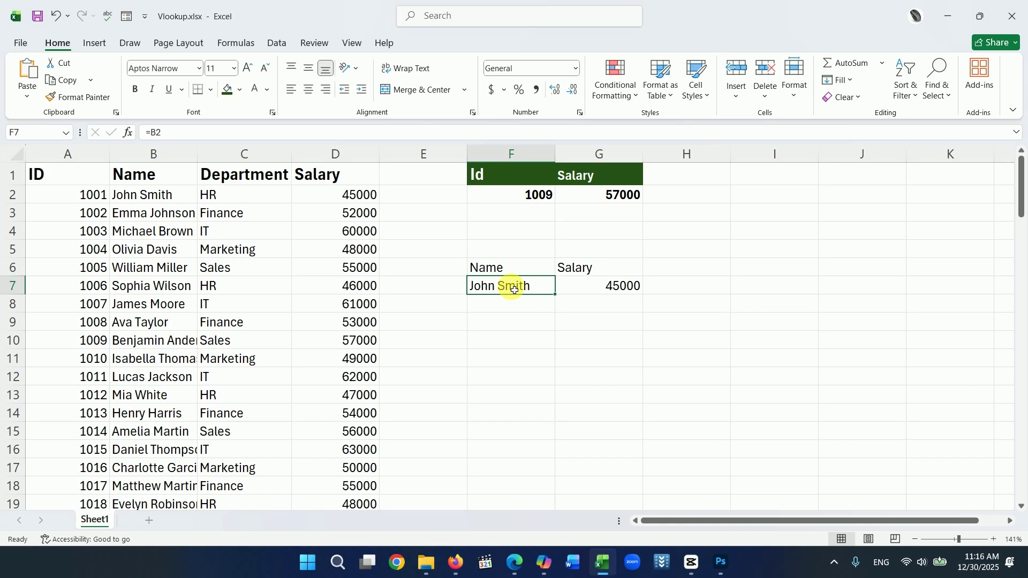
{"action": "type", "text": "James Moore"}
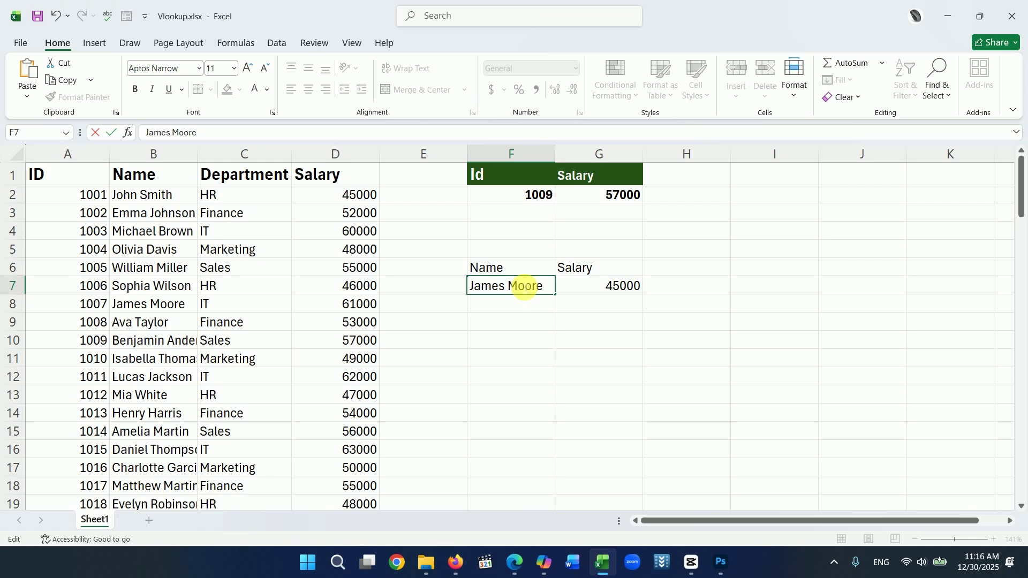
{"action": "key", "text": "Return"}
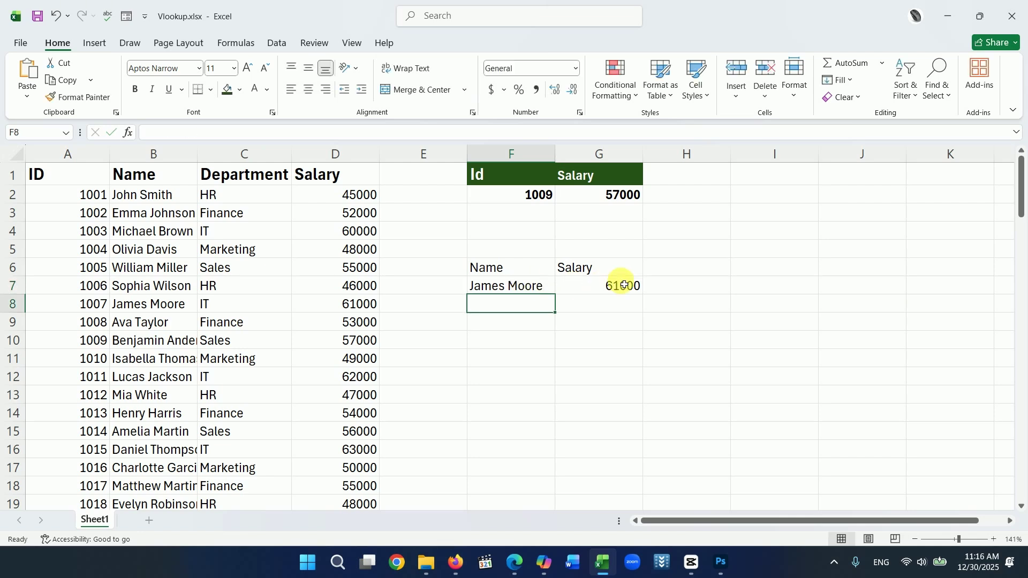
{"action": "left_click", "coordinate": [515, 285]}
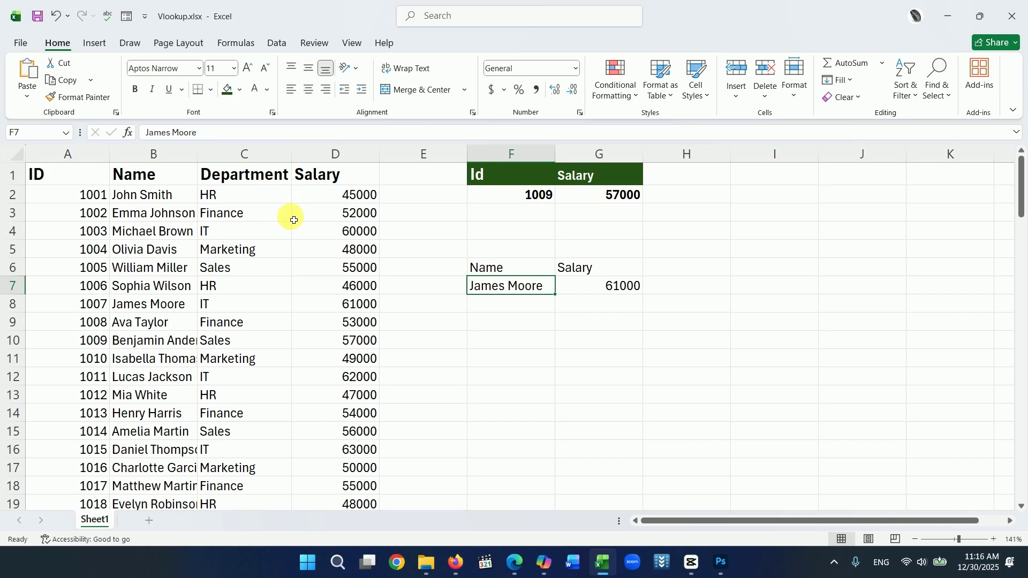
Step: Change the column index number of the VLOOKUP in G7 to 2 so it returns the department
{"action": "double_click", "coordinate": [610, 285]}
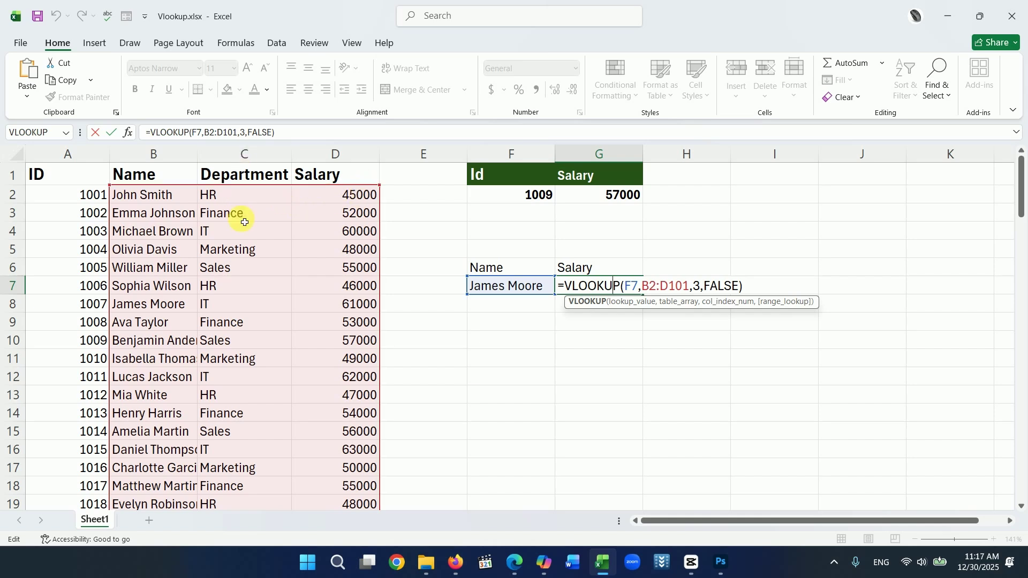
{"action": "left_click", "coordinate": [701, 286]}
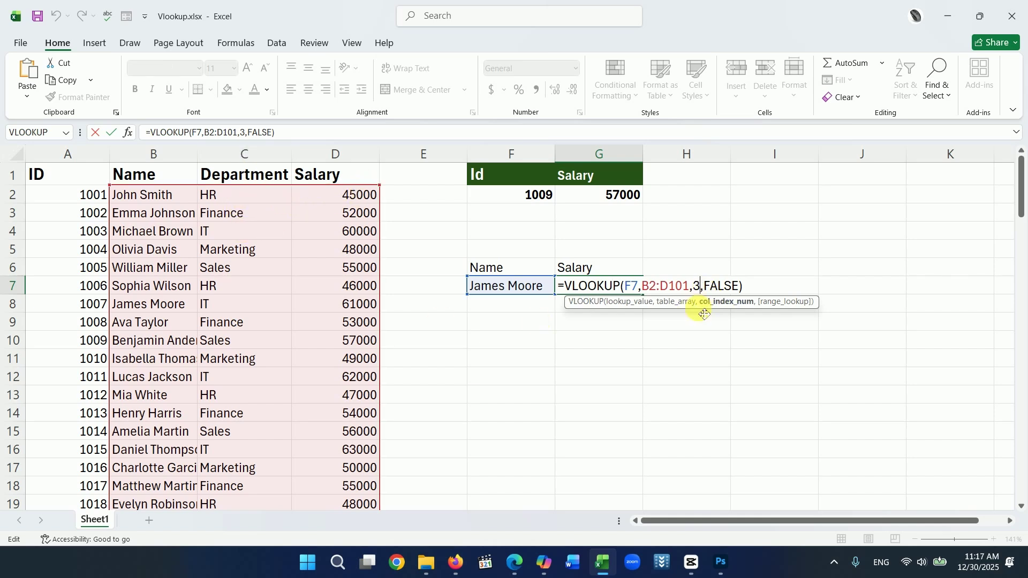
{"action": "key", "text": "BackSpace"}
{"action": "type", "text": "2"}
{"action": "key", "text": "Return"}
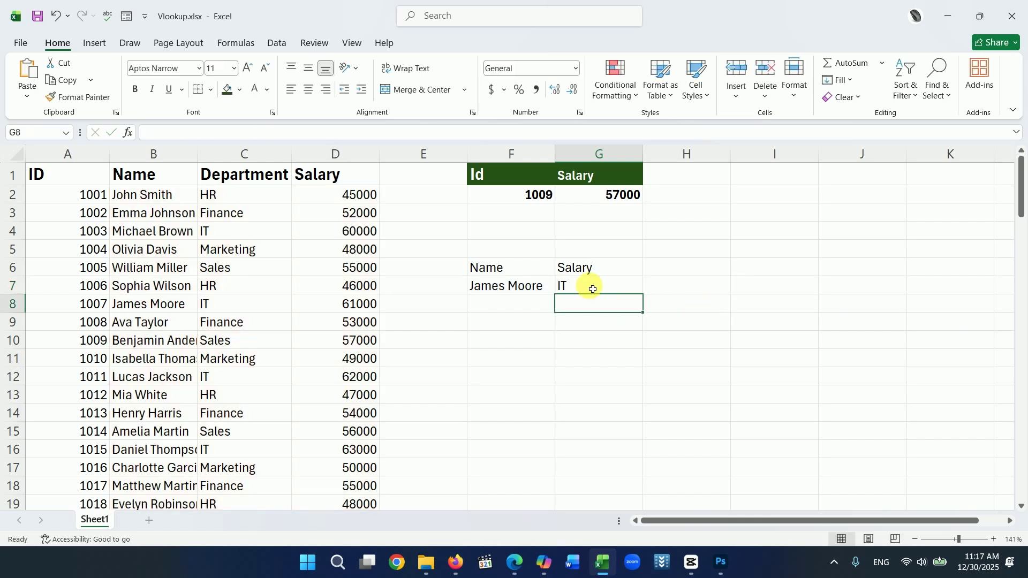
Step: Replace the lookup name in F7 with the formula =B10, referencing another employee in the table
{"action": "left_click", "coordinate": [535, 290]}
{"action": "type", "text": "="}
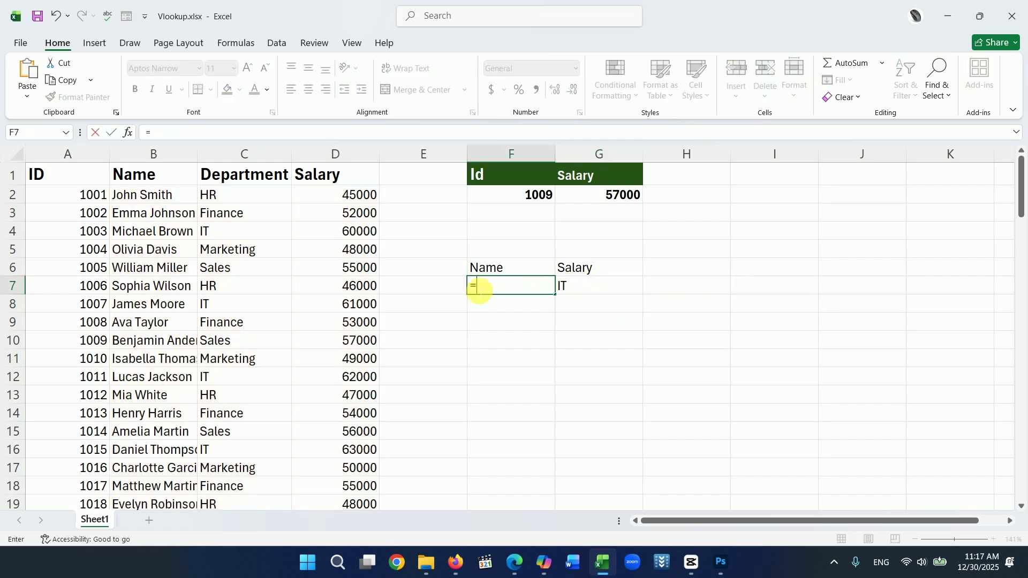
{"action": "left_click", "coordinate": [154, 344]}
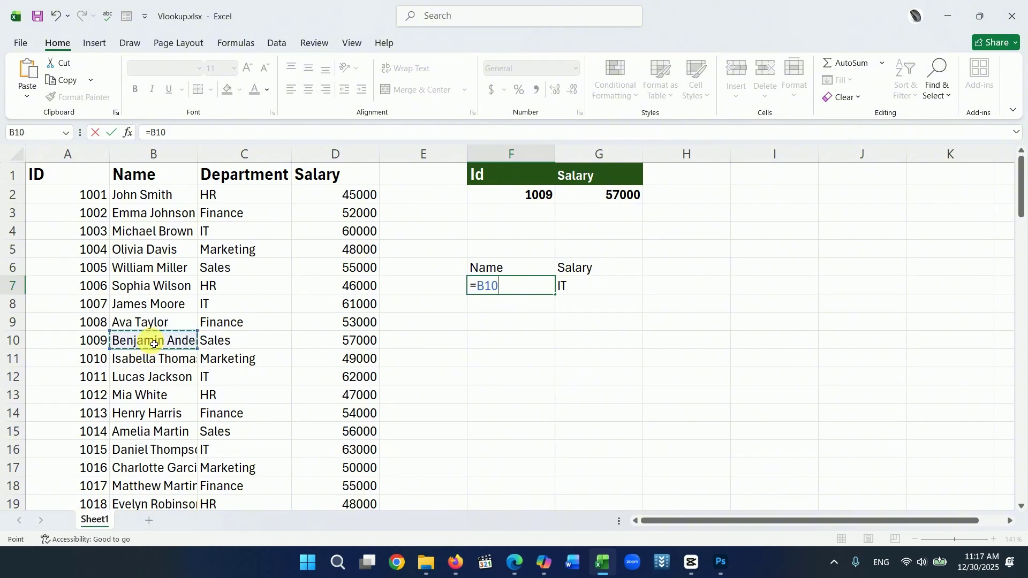
{"action": "key", "text": "Return"}
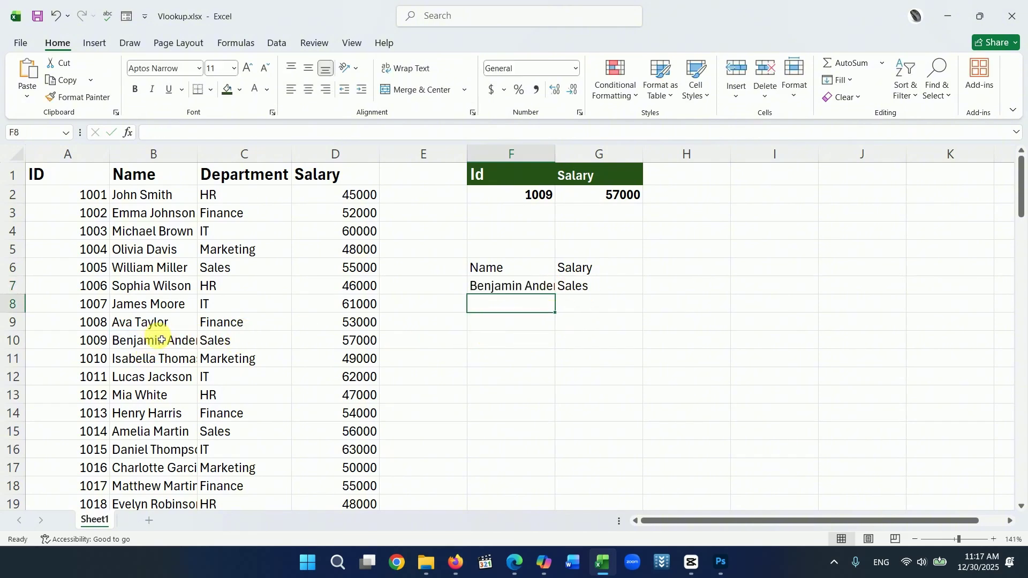
{"action": "left_click", "coordinate": [587, 340]}
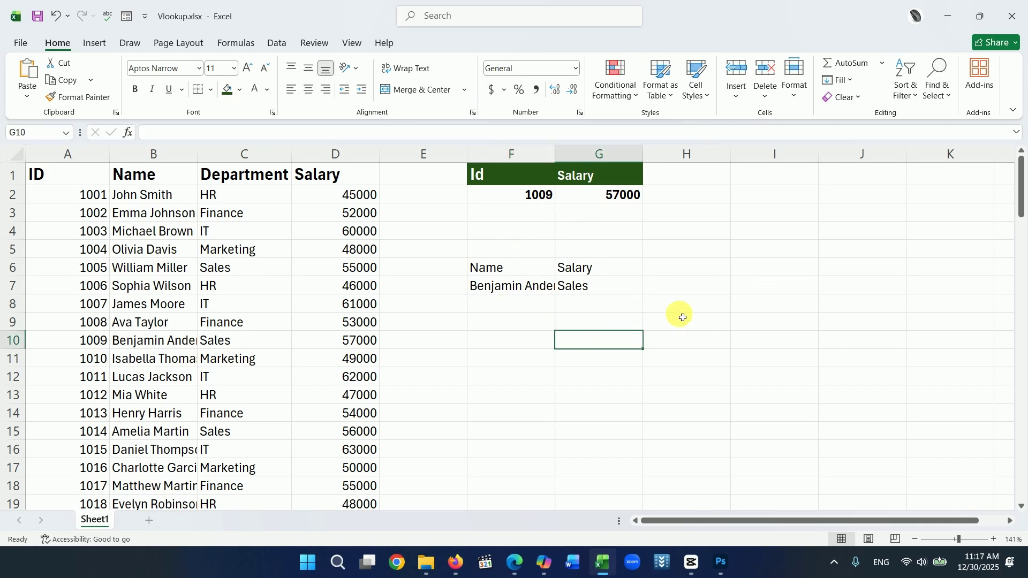
Step: Start a data validation rule on the lookup ID cell F2 that allows values from a List
{"action": "left_click", "coordinate": [531, 197]}
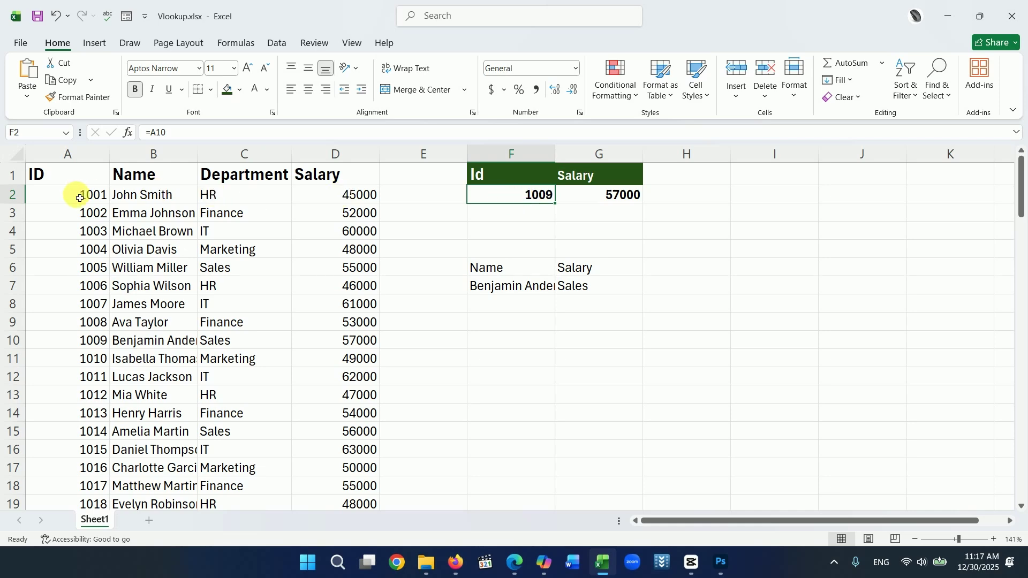
{"action": "scroll", "coordinate": [90, 290], "scroll_direction": "down", "scroll_amount": 2}
{"action": "scroll", "coordinate": [89, 290], "scroll_direction": "up", "scroll_amount": 2}
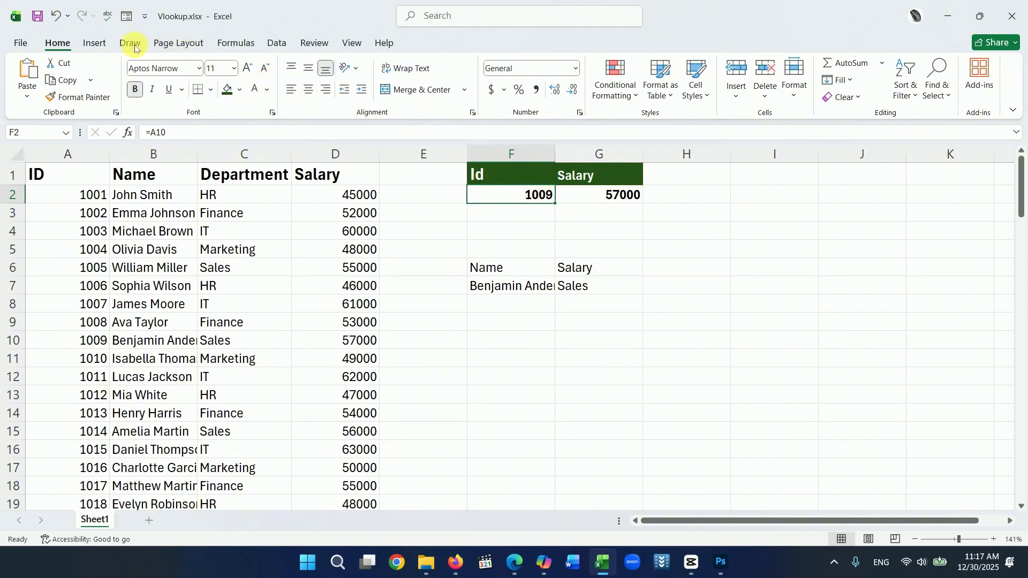
{"action": "left_click", "coordinate": [277, 44]}
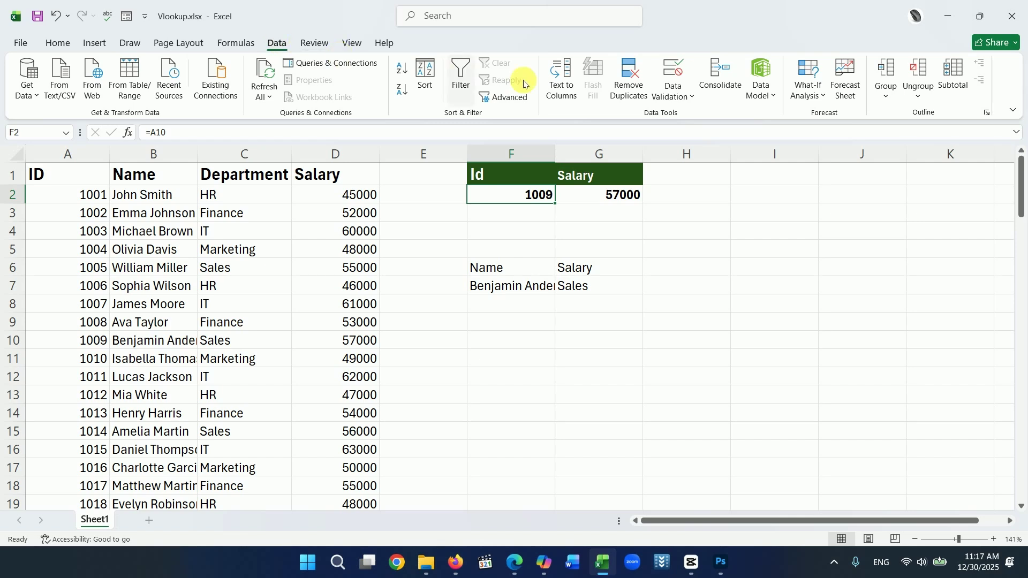
{"action": "left_click", "coordinate": [690, 102]}
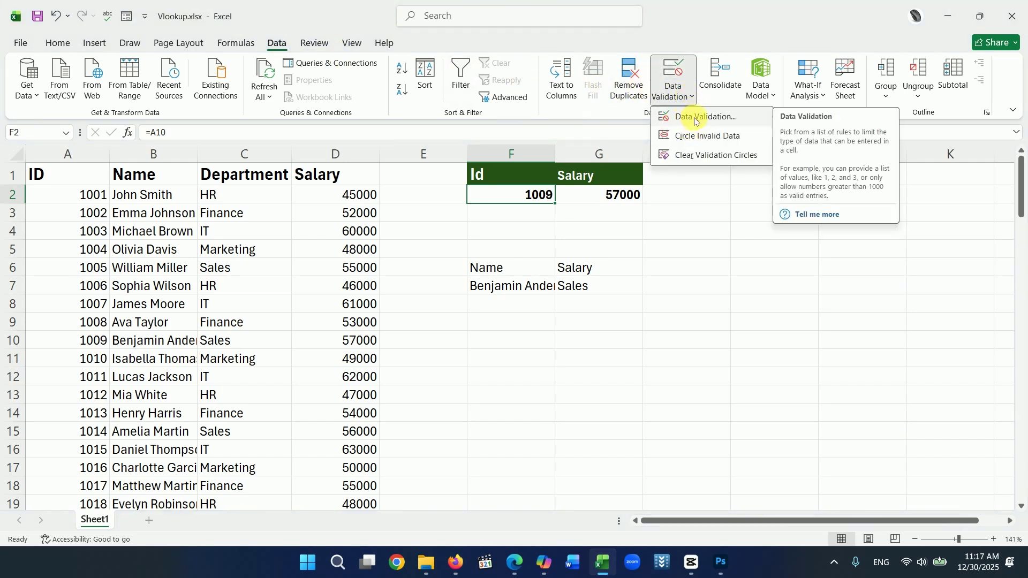
{"action": "left_click", "coordinate": [691, 118]}
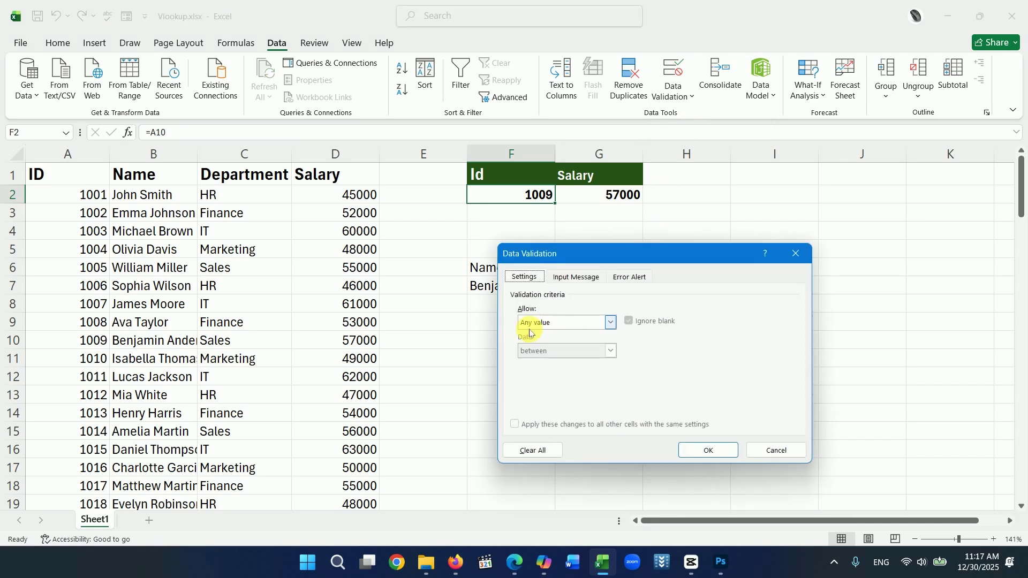
{"action": "left_click", "coordinate": [609, 323]}
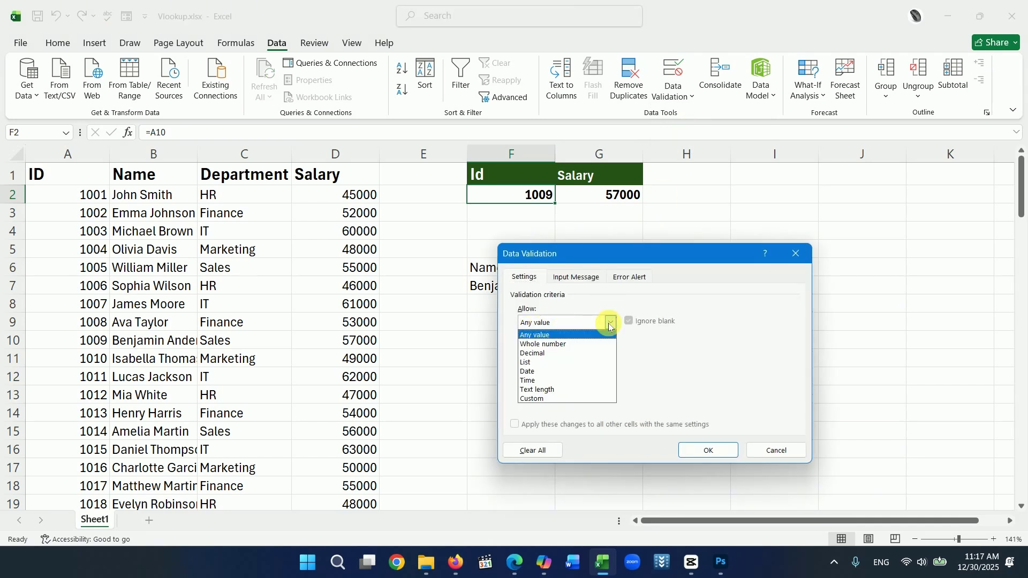
{"action": "left_click", "coordinate": [529, 363]}
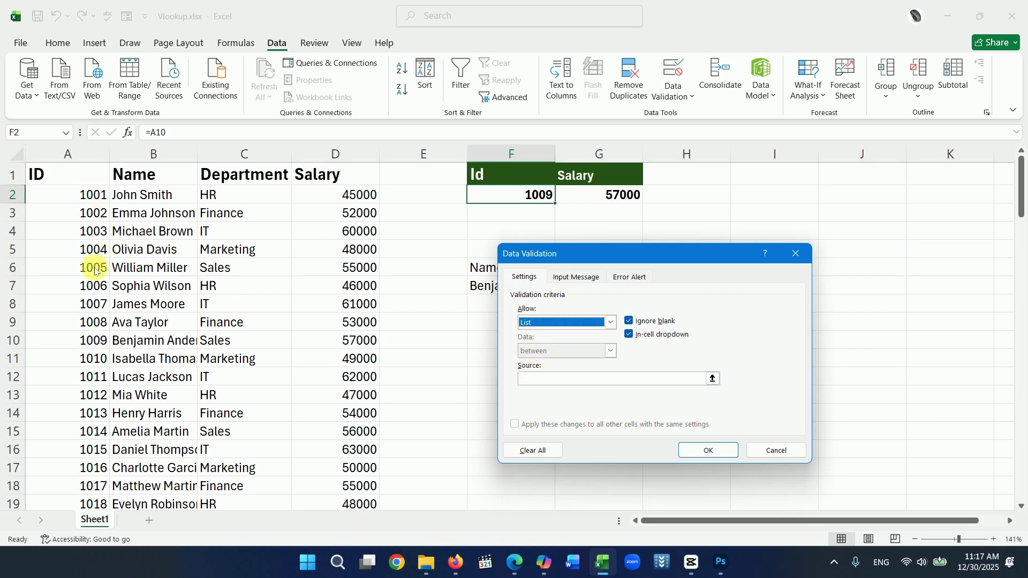
Step: Set the validation list's source to the employee IDs in =$A$2:$A$101 and apply the rule
{"action": "left_click", "coordinate": [711, 380]}
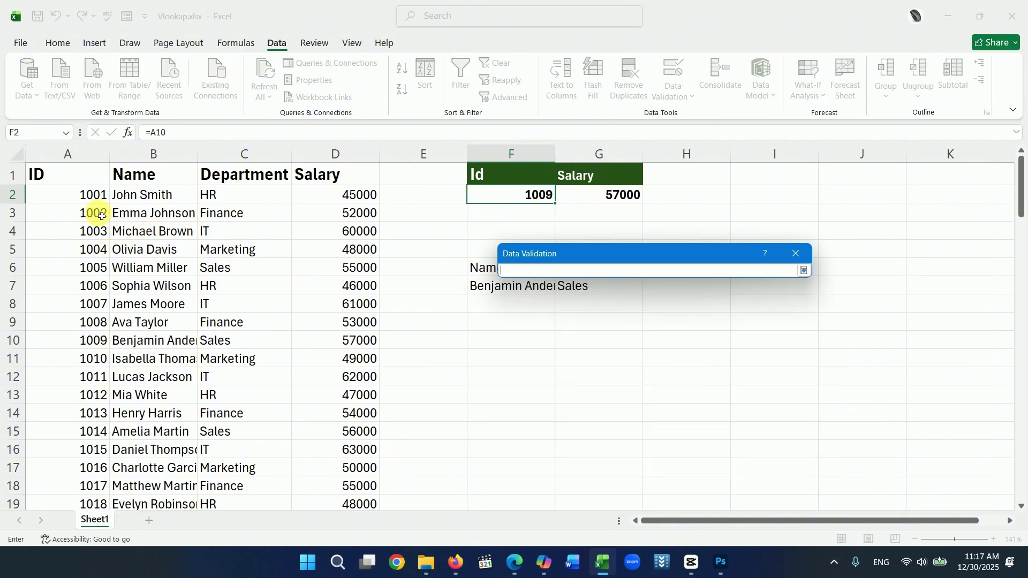
{"action": "mouse_move", "coordinate": [94, 202]}
{"action": "left_mouse_down"}
{"action": "mouse_move", "coordinate": [83, 312]}
{"action": "mouse_move", "coordinate": [92, 201]}
{"action": "left_mouse_up"}
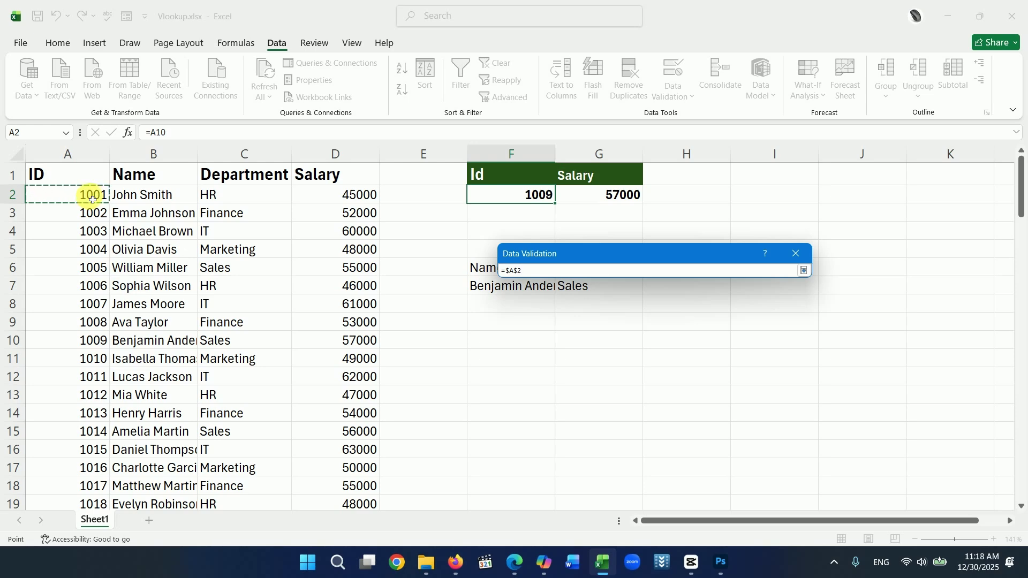
{"action": "key", "text": "ctrl+shift+Down"}
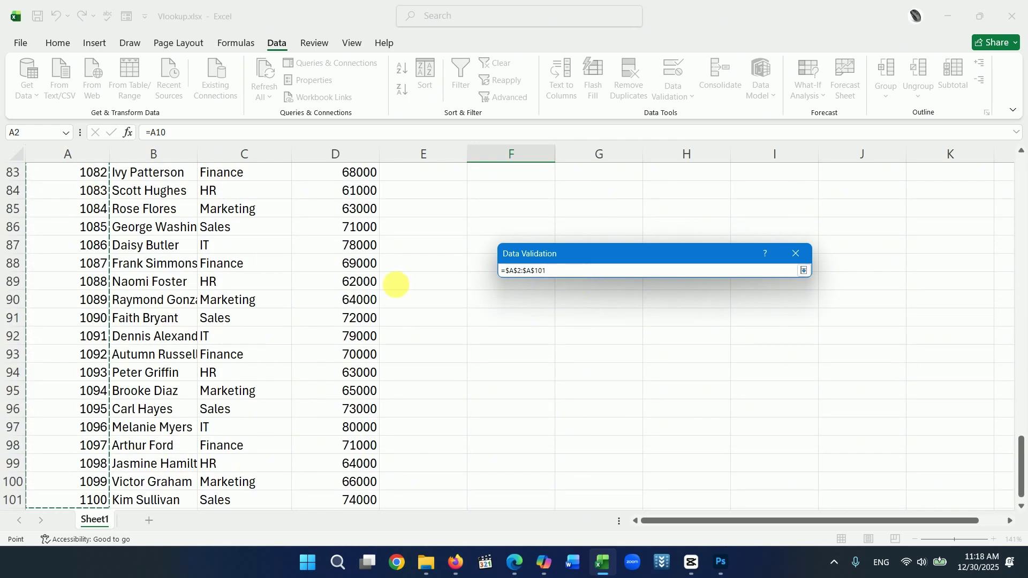
{"action": "scroll", "coordinate": [396, 284], "scroll_direction": "up", "scroll_amount": 20}
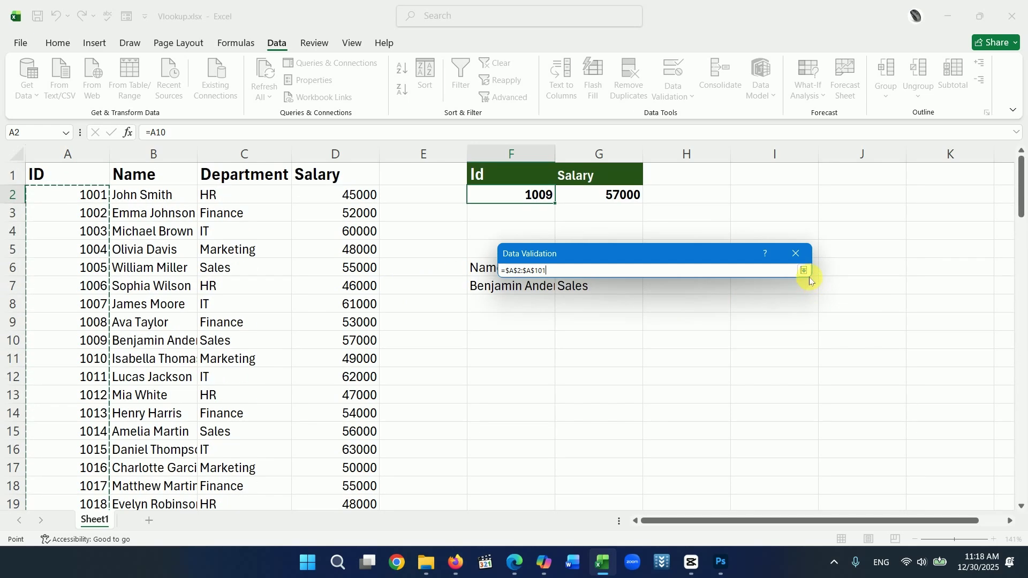
{"action": "left_click", "coordinate": [804, 271]}
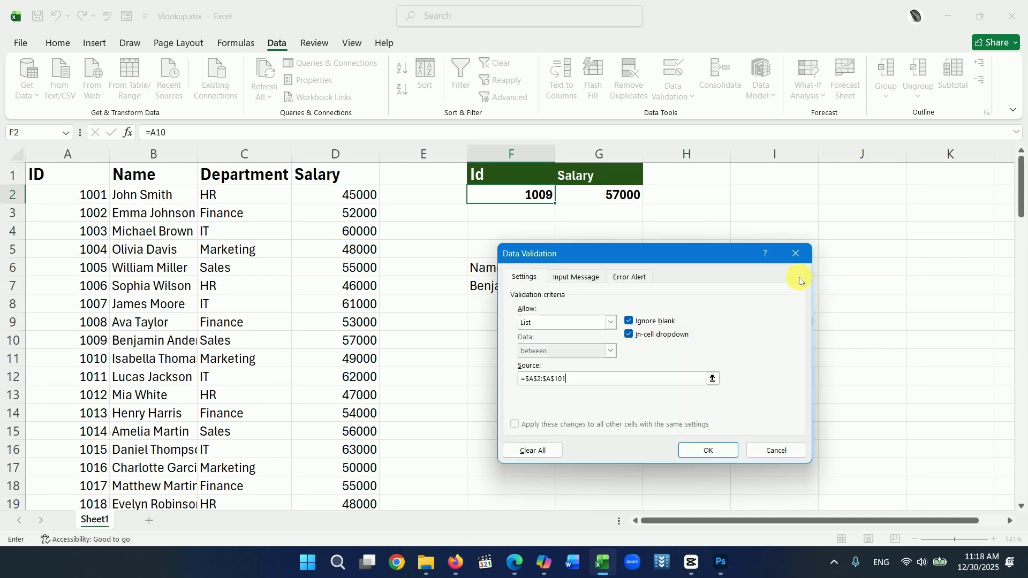
{"action": "left_click", "coordinate": [706, 451]}
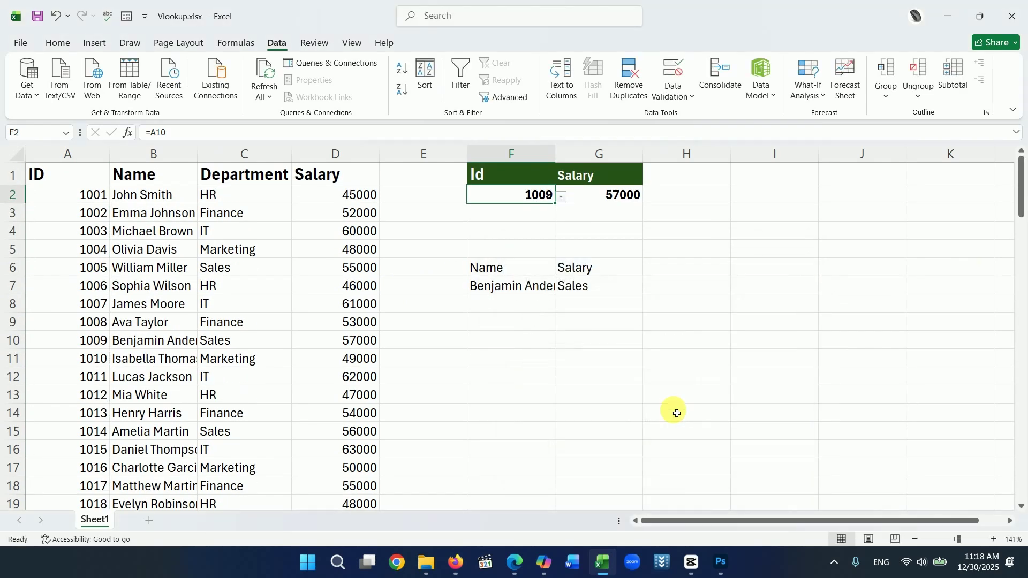
Step: Choose ID 1033 from the in-cell dropdown in F2 to test the salary lookup
{"action": "left_click", "coordinate": [562, 198]}
{"action": "scroll", "coordinate": [510, 268], "scroll_direction": "down", "scroll_amount": 6}
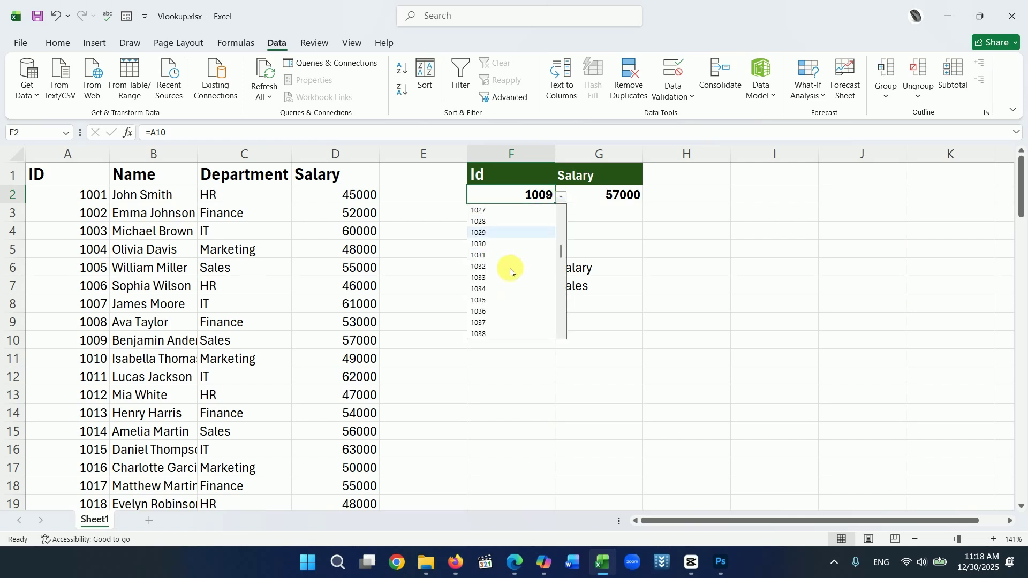
{"action": "left_click", "coordinate": [494, 278]}
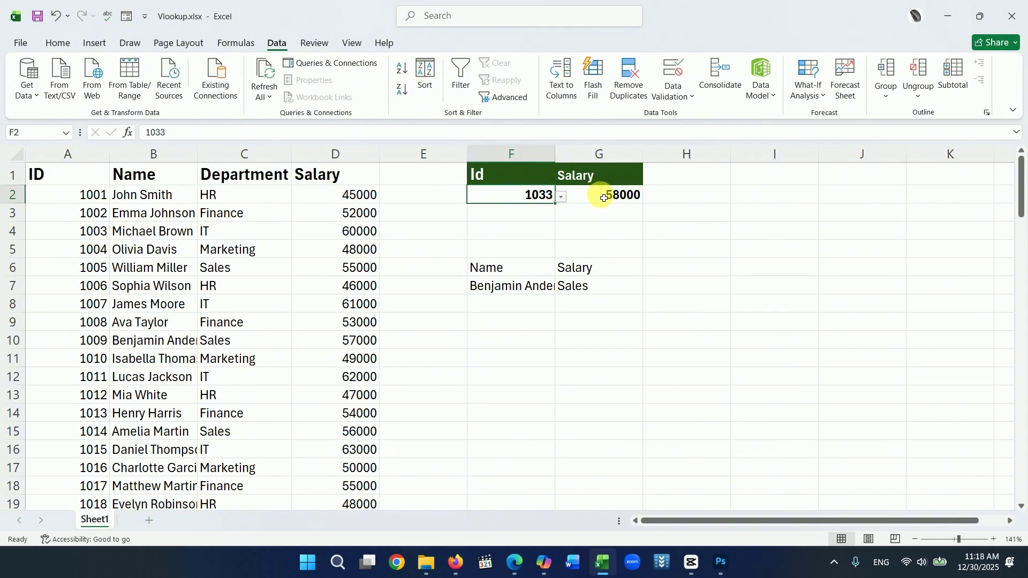
Step: Choose ID 1025 as the lookup value from the in-cell dropdown in F2
{"action": "left_click", "coordinate": [561, 198]}
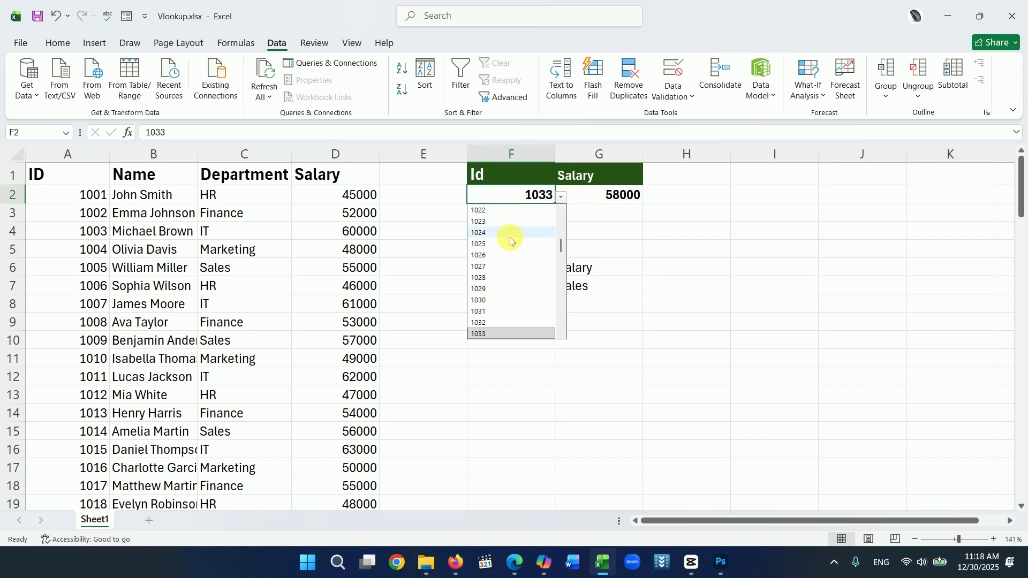
{"action": "left_click", "coordinate": [489, 245]}
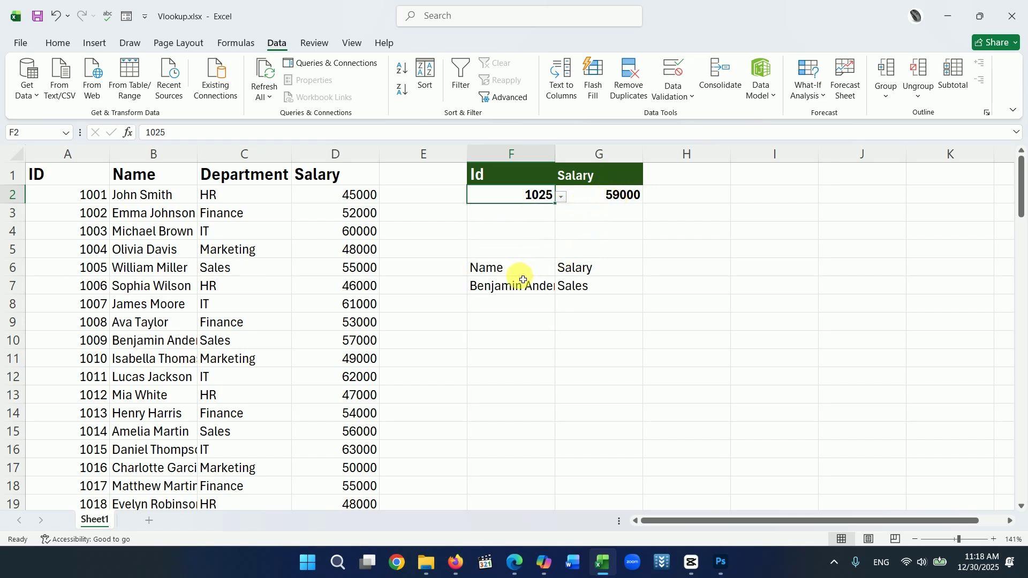
{"action": "left_click", "coordinate": [685, 255]}
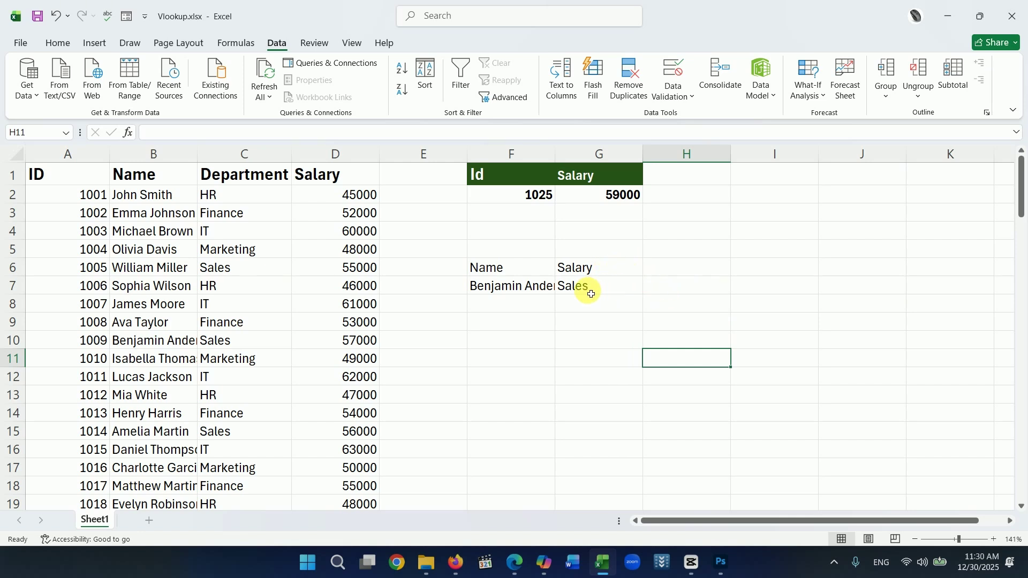
Step: Review the VLOOKUP formula in G2 and its function arguments without changing them
{"action": "left_click", "coordinate": [625, 197]}
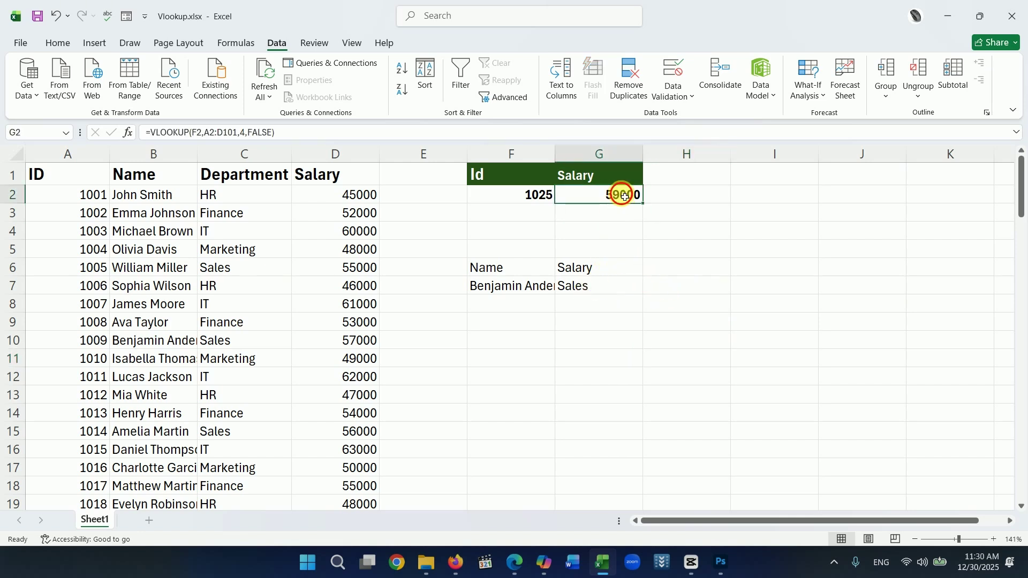
{"action": "double_click", "coordinate": [625, 196]}
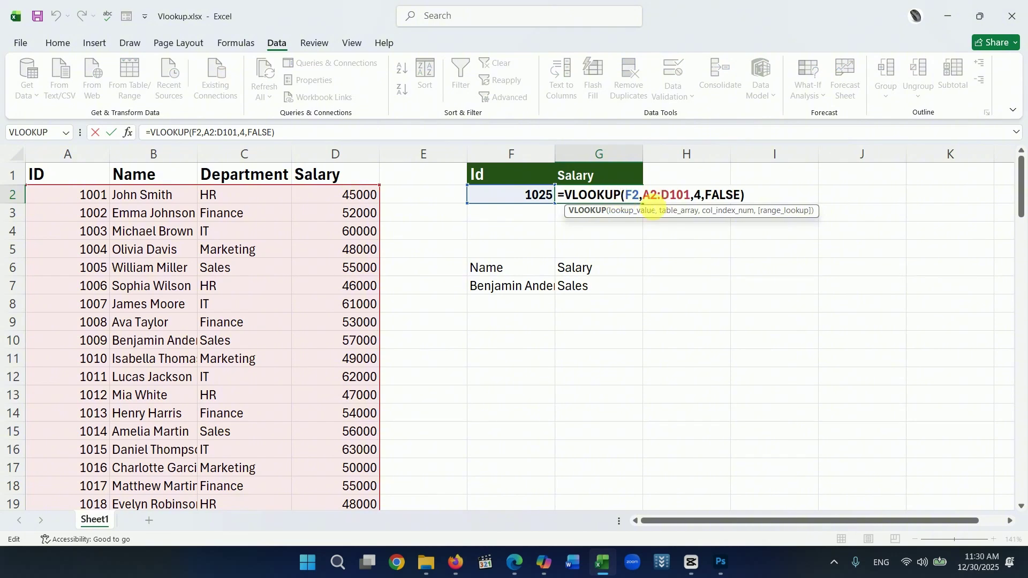
{"action": "key", "text": "Return"}
{"action": "left_click", "coordinate": [615, 199]}
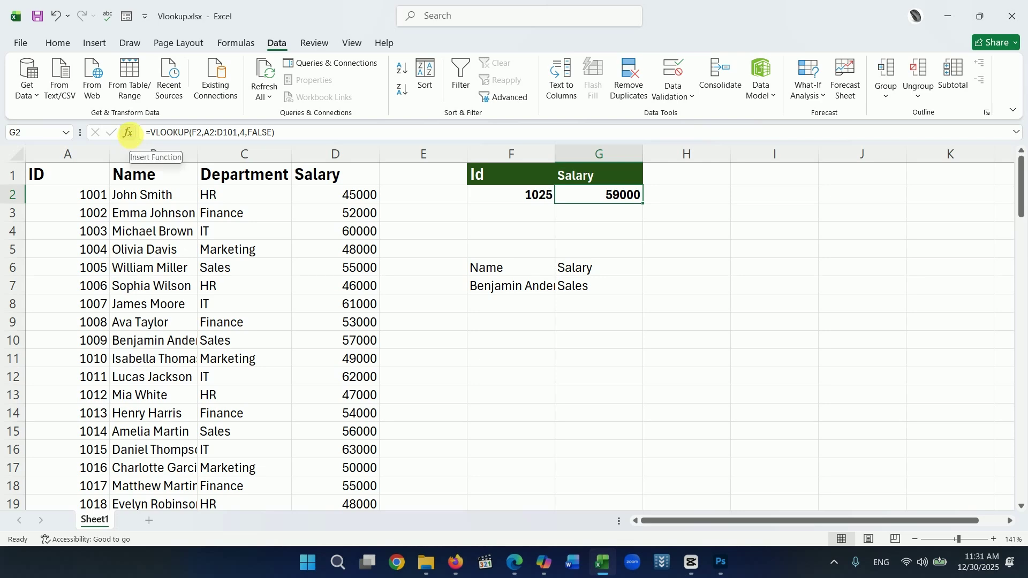
{"action": "left_click", "coordinate": [128, 132]}
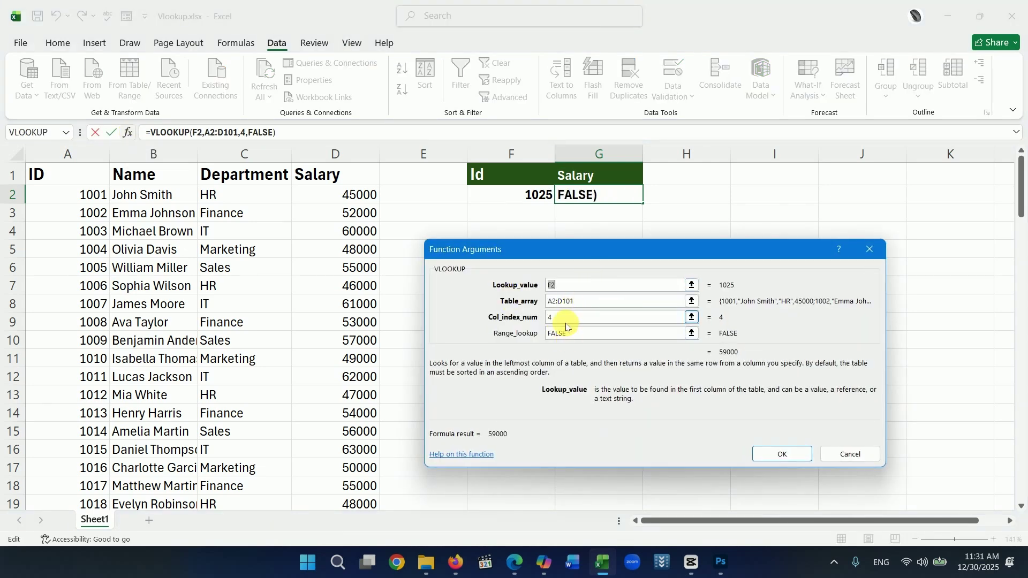
{"action": "left_click", "coordinate": [870, 249]}
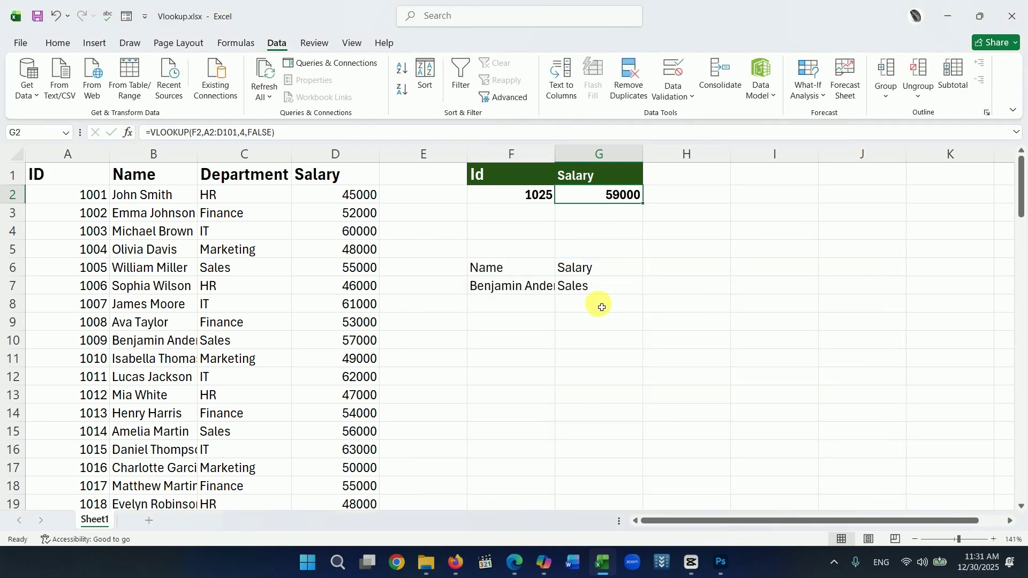
Step: Change the column index number of the VLOOKUP in G7 to 3 so it returns the salary
{"action": "left_click", "coordinate": [592, 290]}
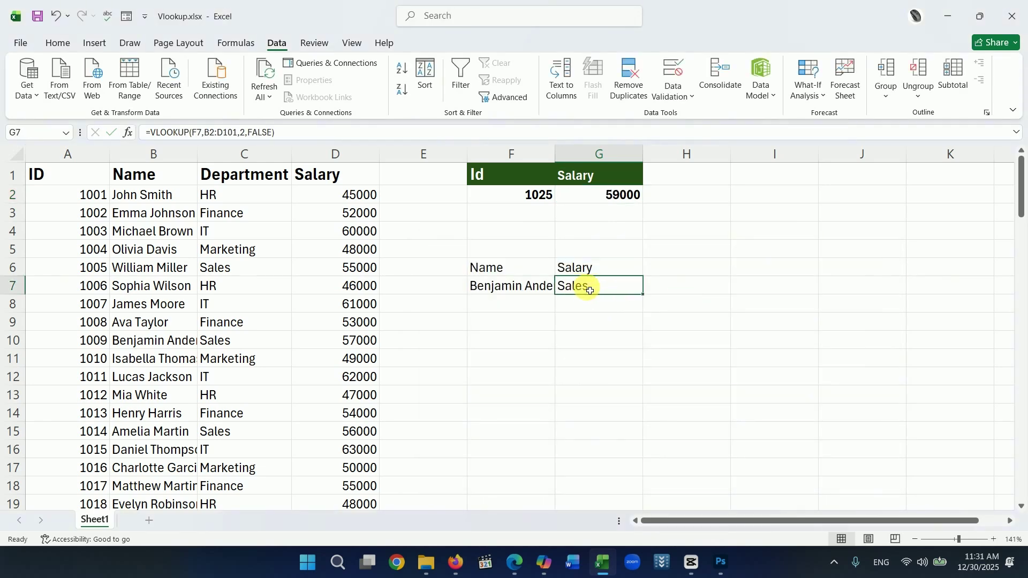
{"action": "double_click", "coordinate": [590, 291]}
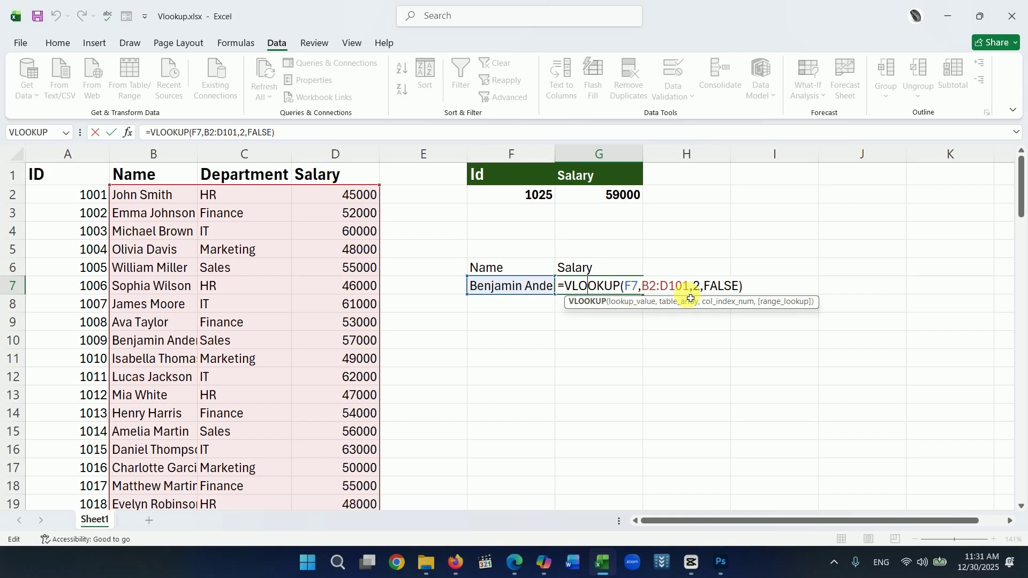
{"action": "key", "text": "Return"}
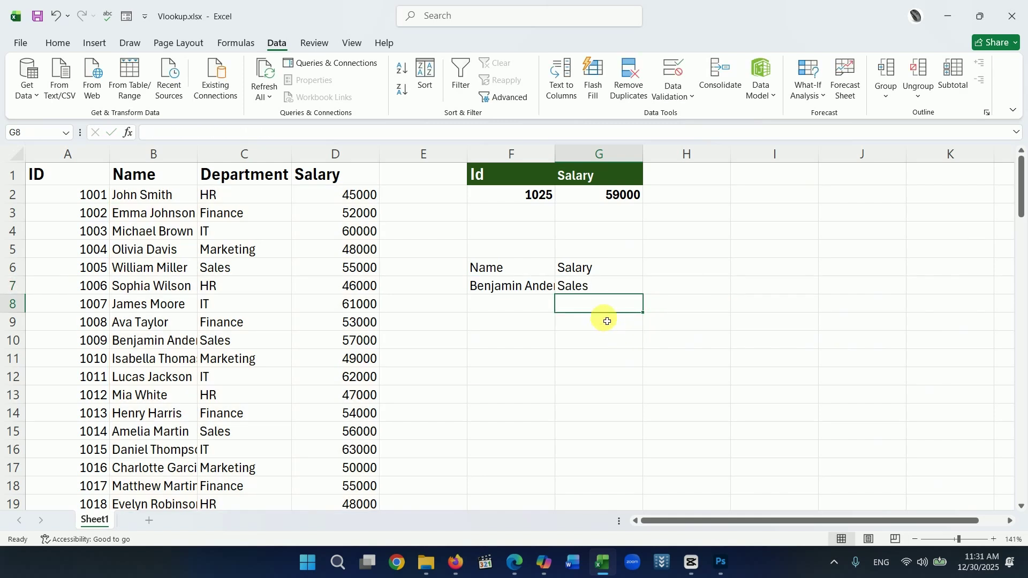
{"action": "left_click", "coordinate": [590, 291]}
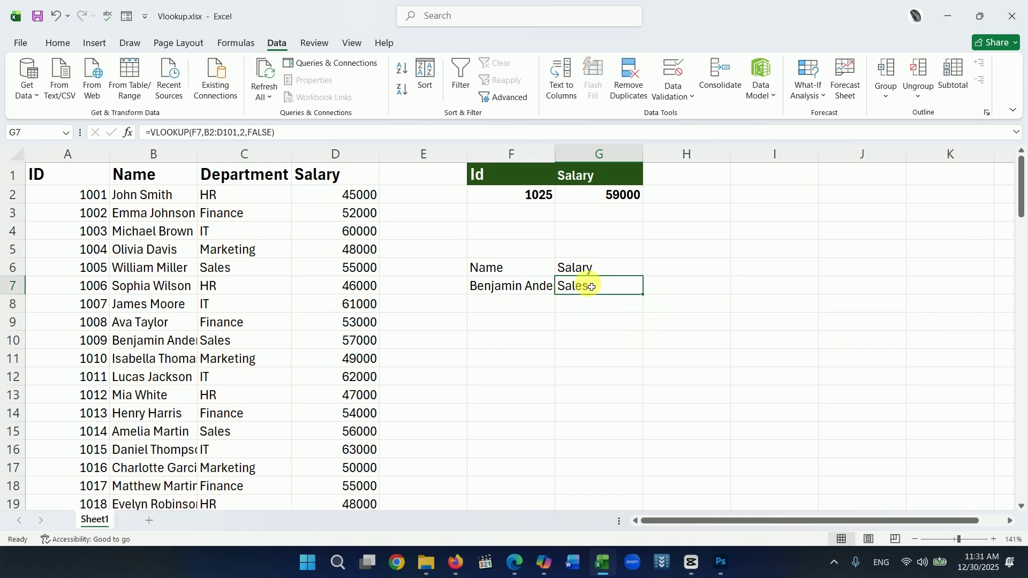
{"action": "left_click", "coordinate": [130, 135]}
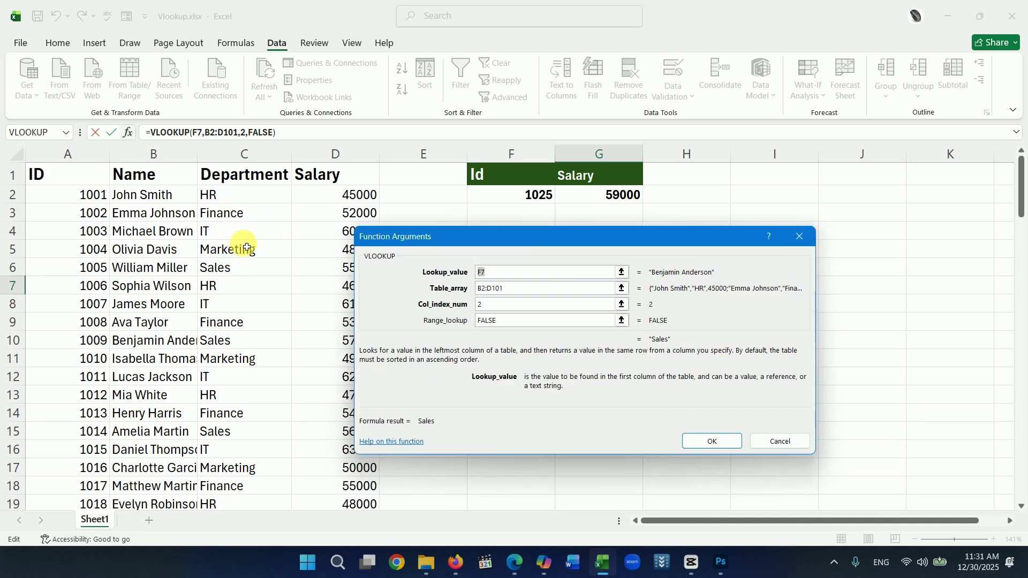
{"action": "key", "text": "Tab"}
{"action": "key", "text": "Tab"}
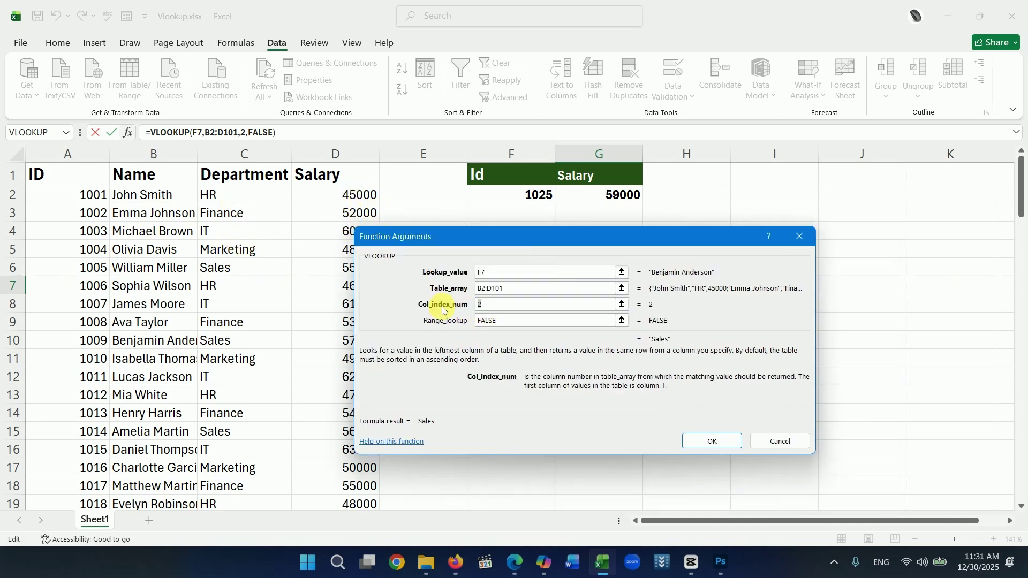
{"action": "type", "text": "3"}
{"action": "left_click", "coordinate": [708, 441]}
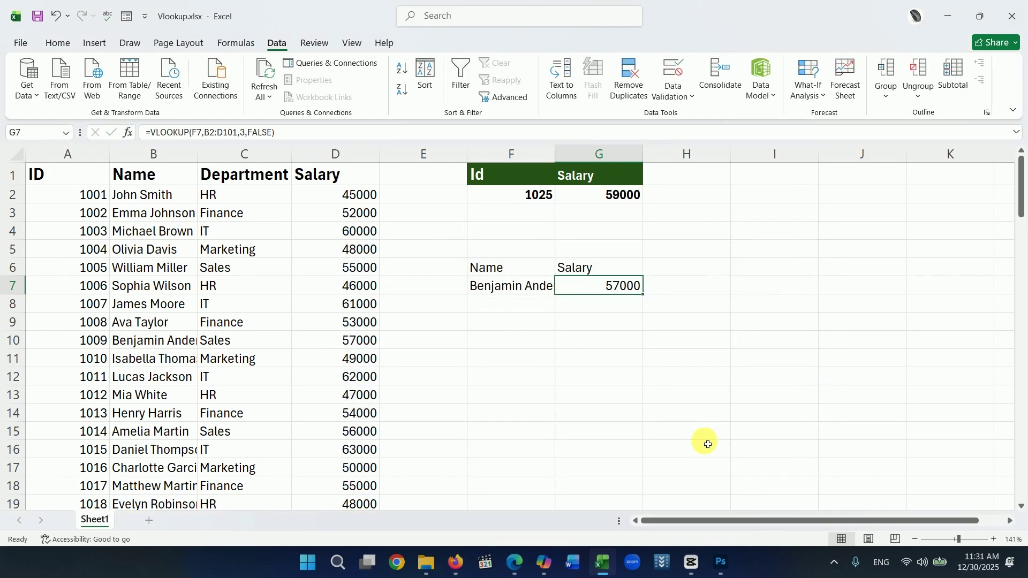
{"action": "left_click", "coordinate": [633, 338]}
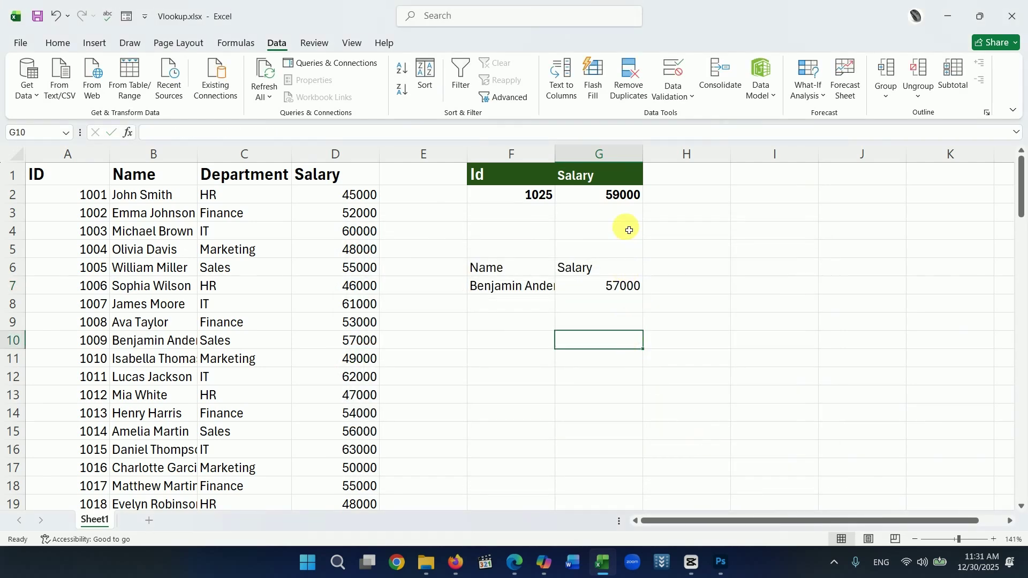
{"action": "left_click", "coordinate": [615, 399]}
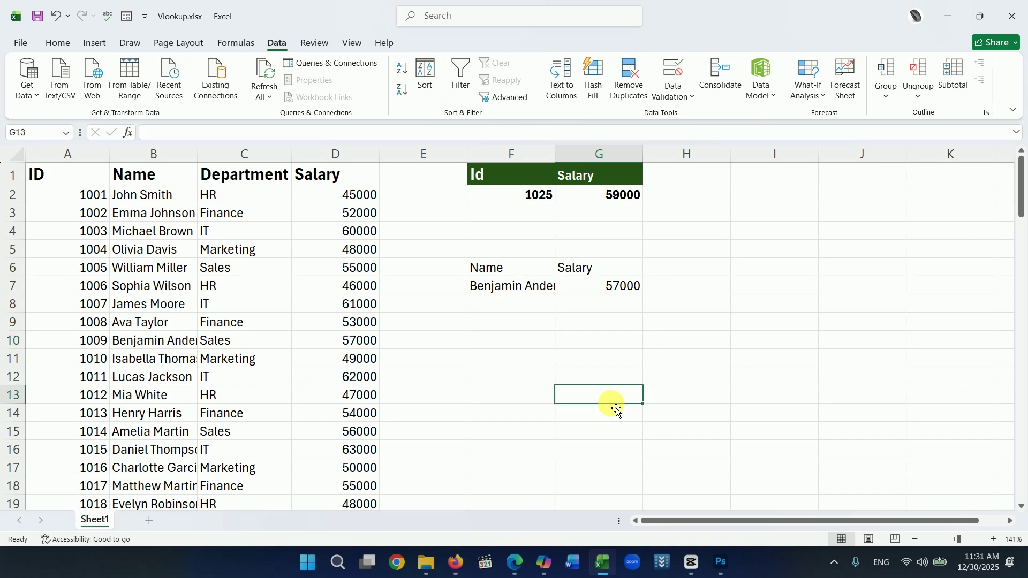